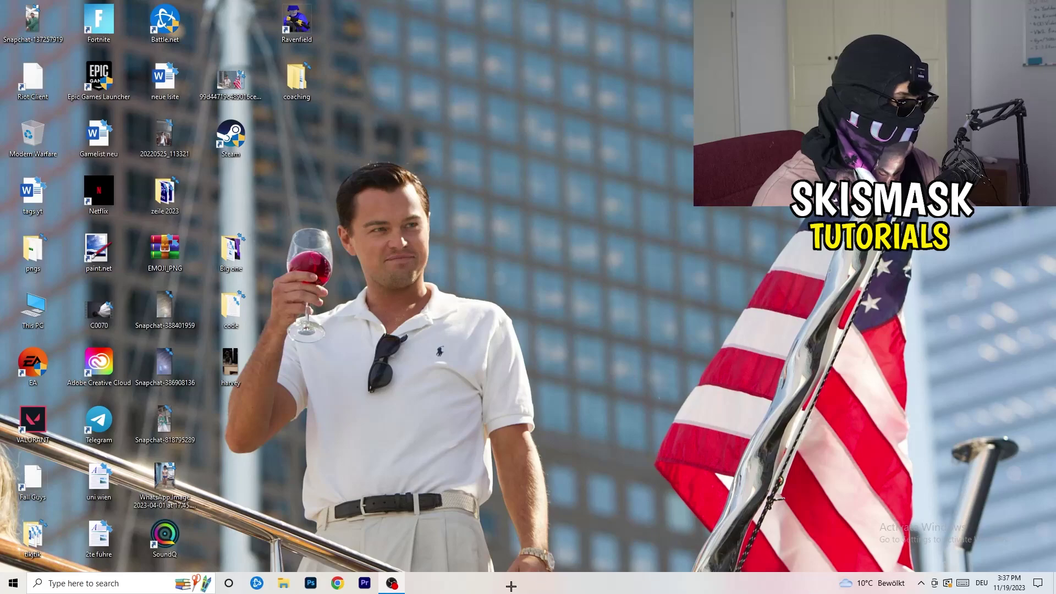
# Open Task Manager and examine the running background processes, highlighting Antimalware Service Executable.
pyautogui.rightClick(519, 583)
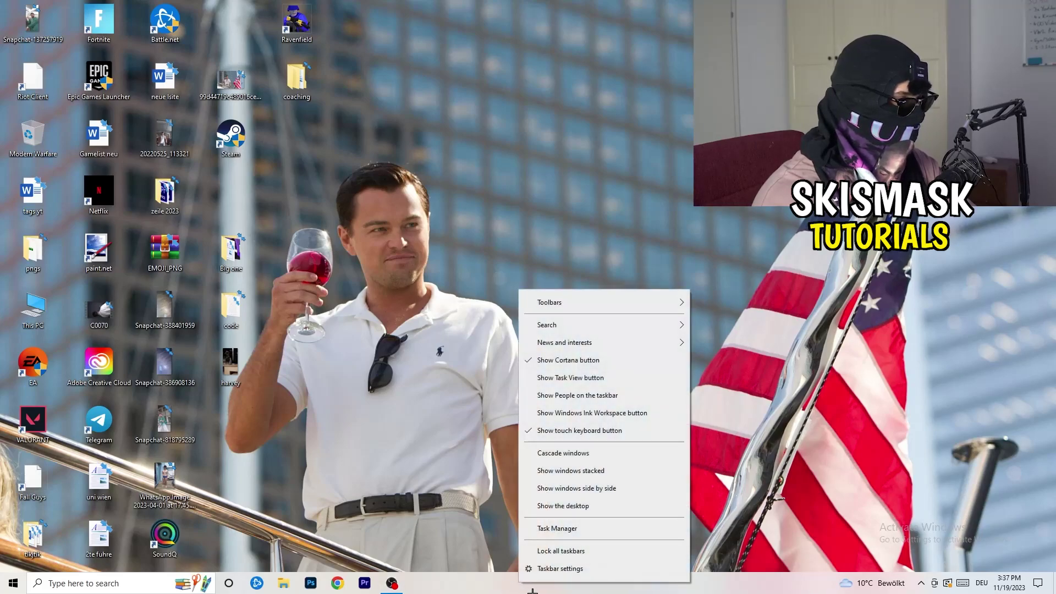
pyautogui.click(559, 526)
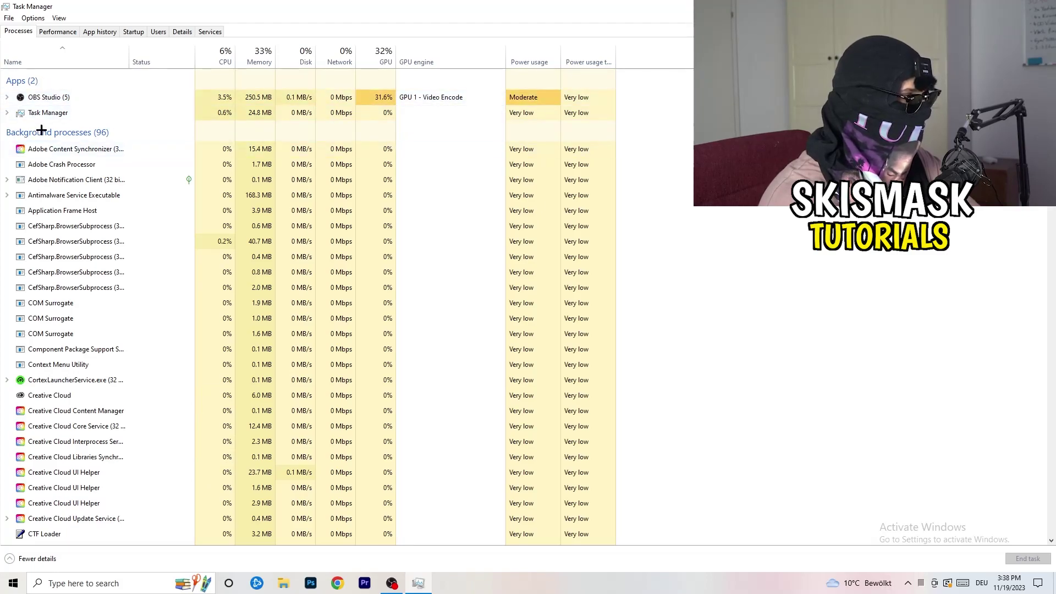
pyautogui.rightClick(248, 195)
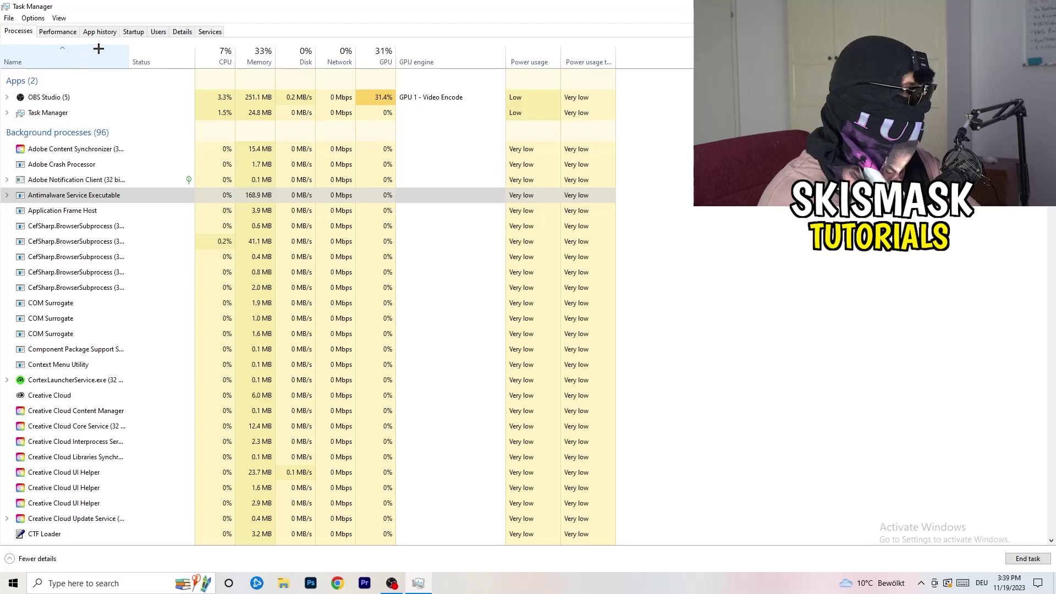
# Review the startup apps and the options offered for Dropbox, EA and File Association Helper, and view the performance graphs.
pyautogui.click(134, 31)
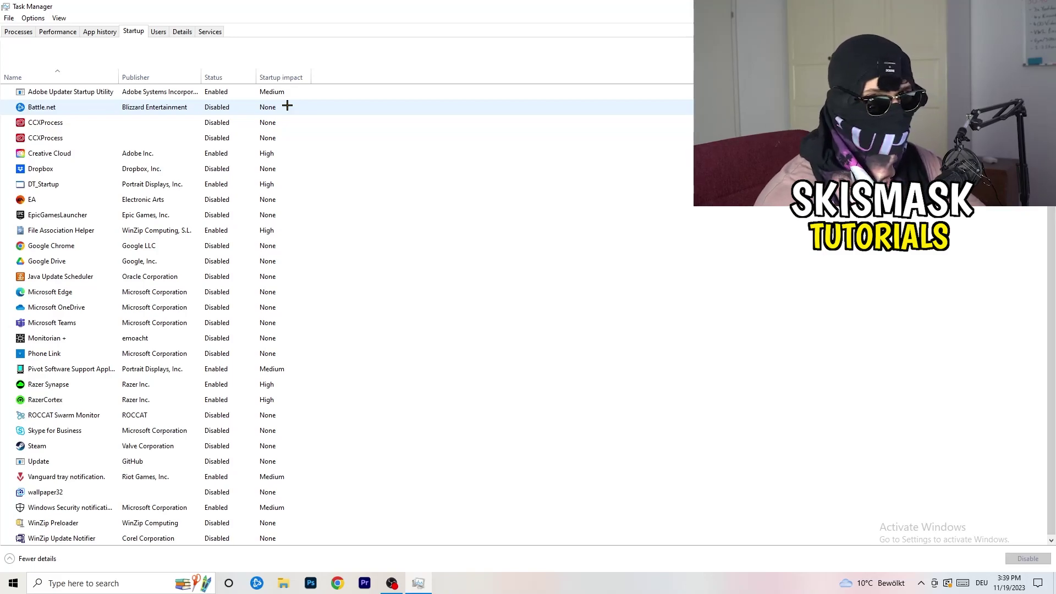
pyautogui.rightClick(220, 167)
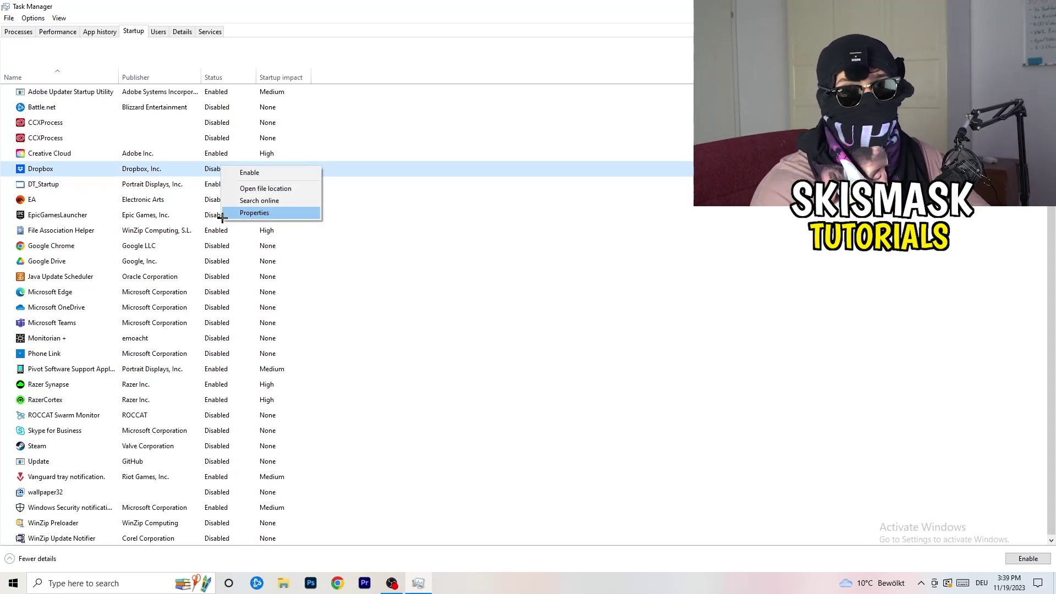
pyautogui.rightClick(106, 203)
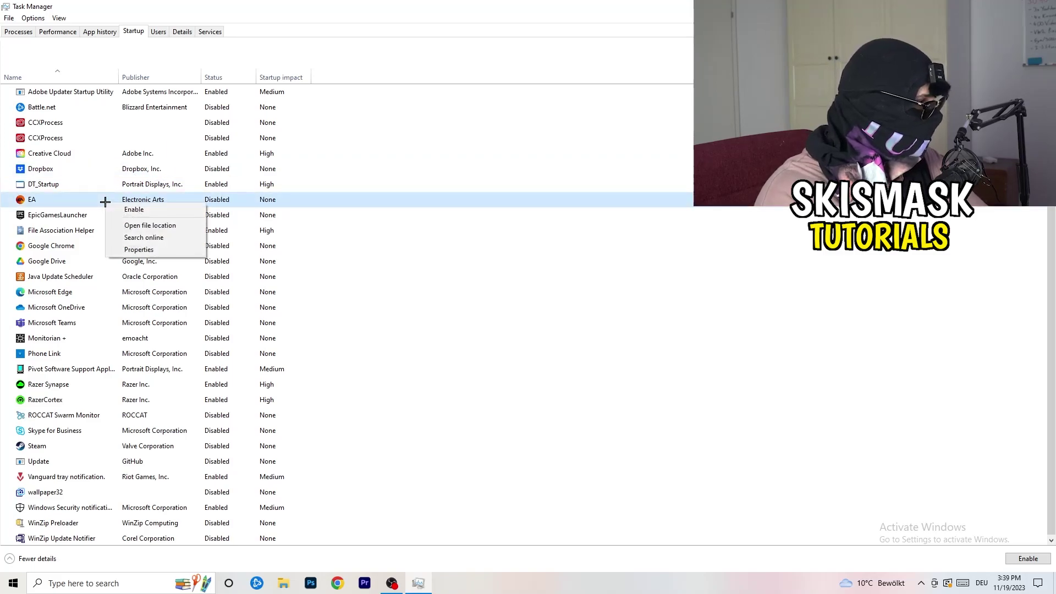
pyautogui.click(703, 287)
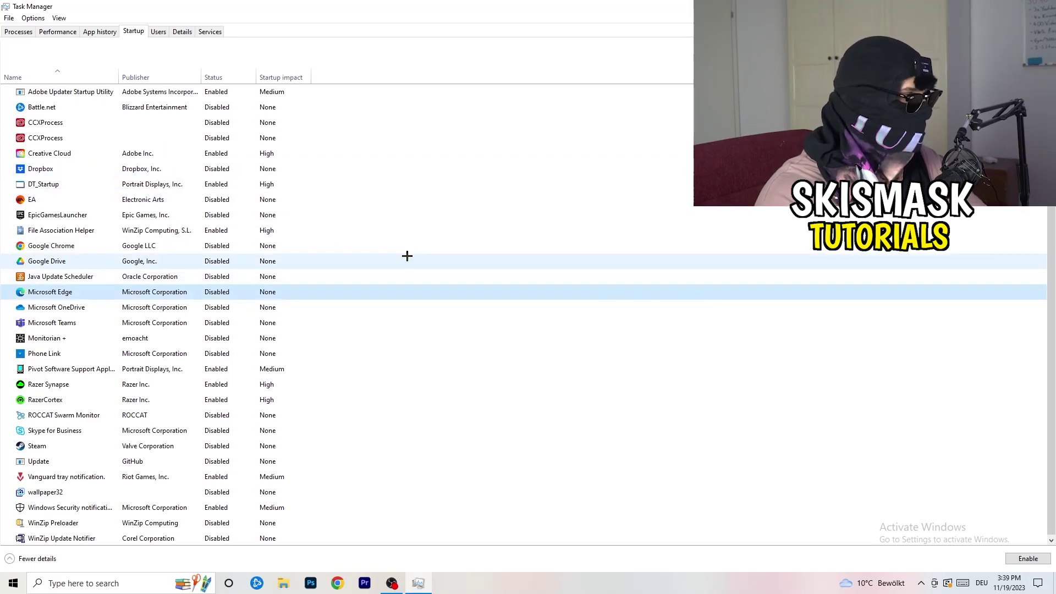
pyautogui.rightClick(217, 233)
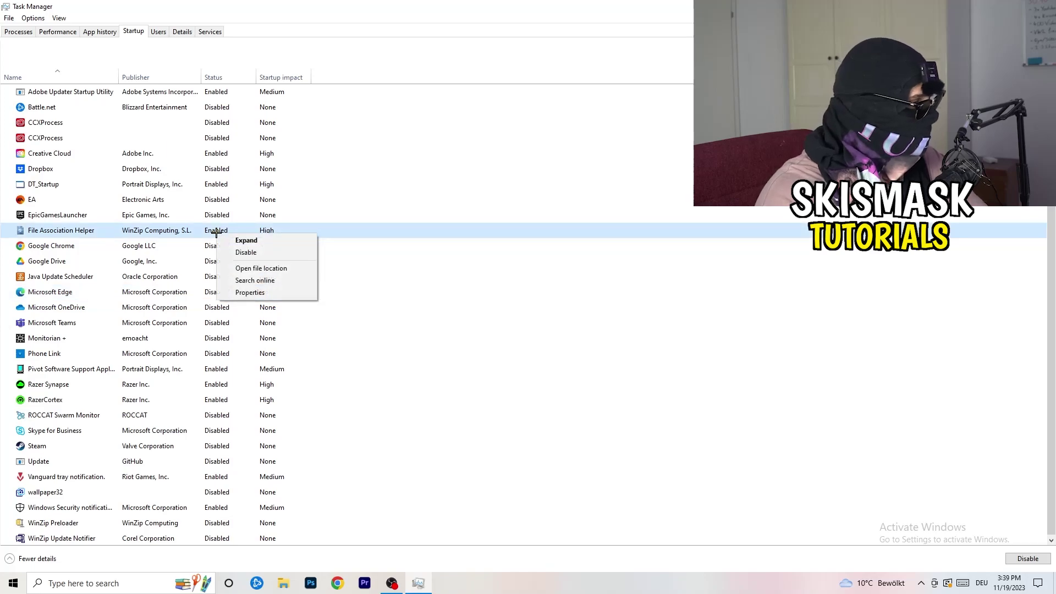
pyautogui.click(470, 276)
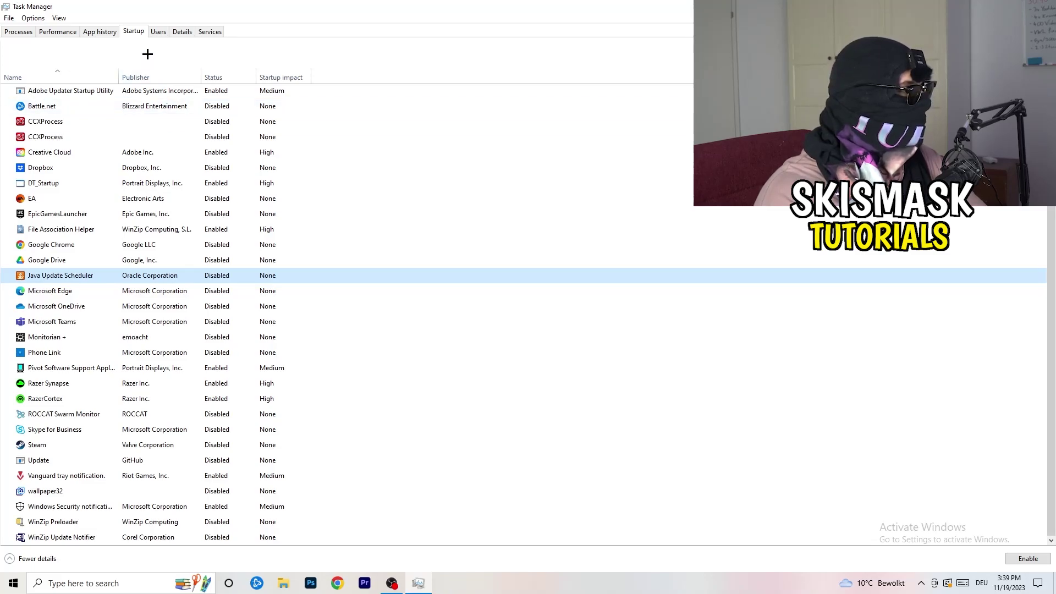
pyautogui.click(59, 32)
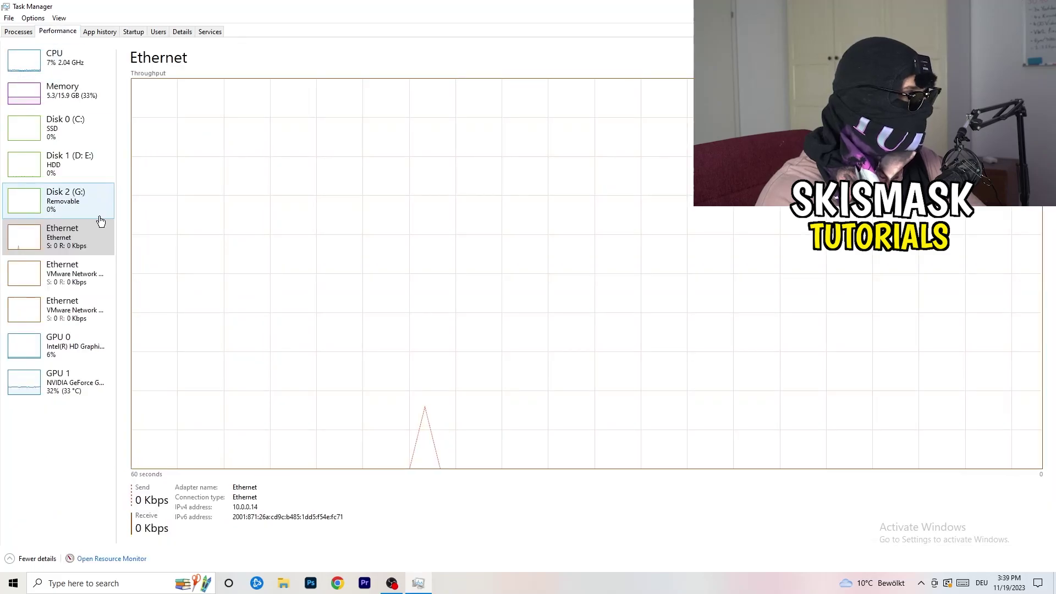
# Examine the priority levels offered for the Dropbox crash handler in the process details, and close Task Manager.
pyautogui.click(183, 32)
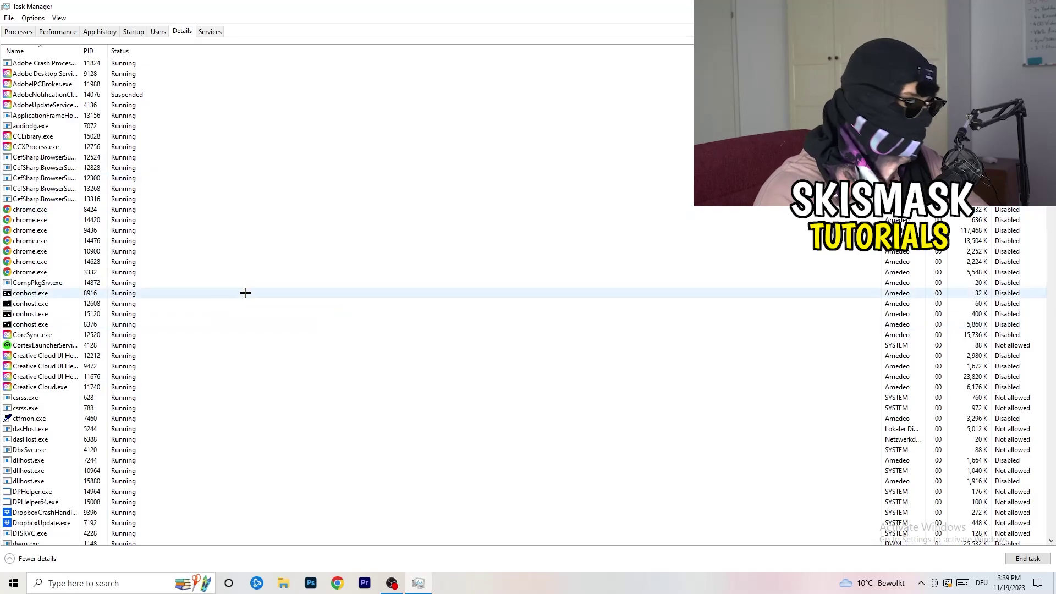
pyautogui.scroll(-6, 112, 282)
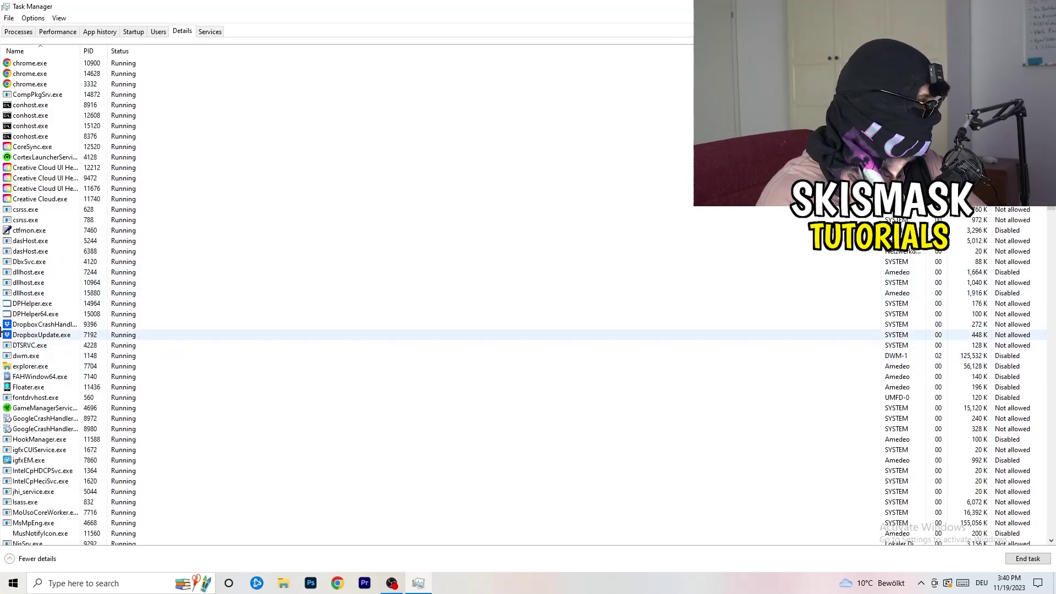
pyautogui.rightClick(43, 326)
pyautogui.rightClick(89, 324)
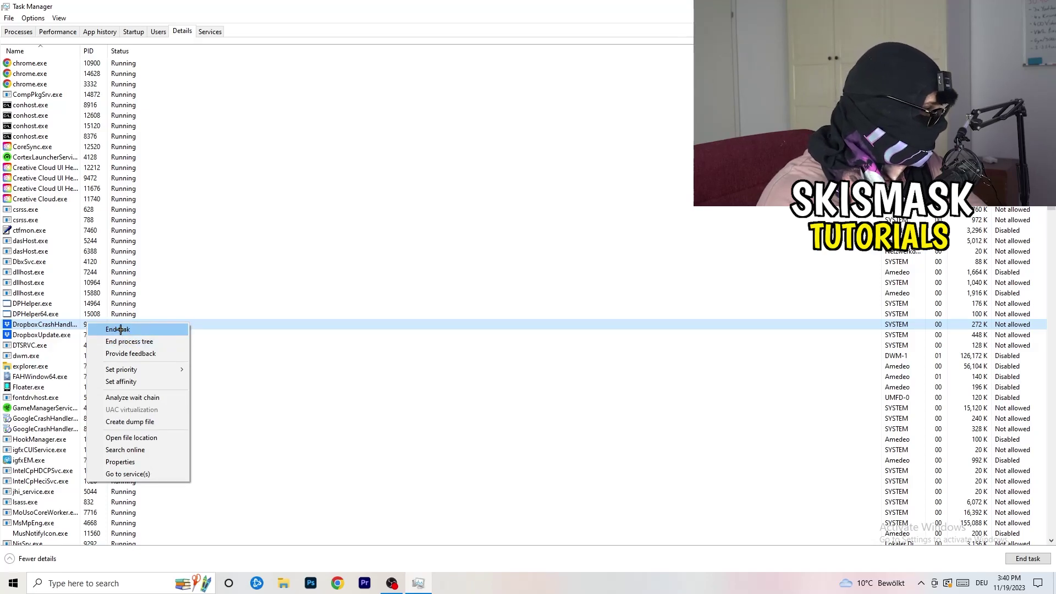
pyautogui.rightClick(79, 324)
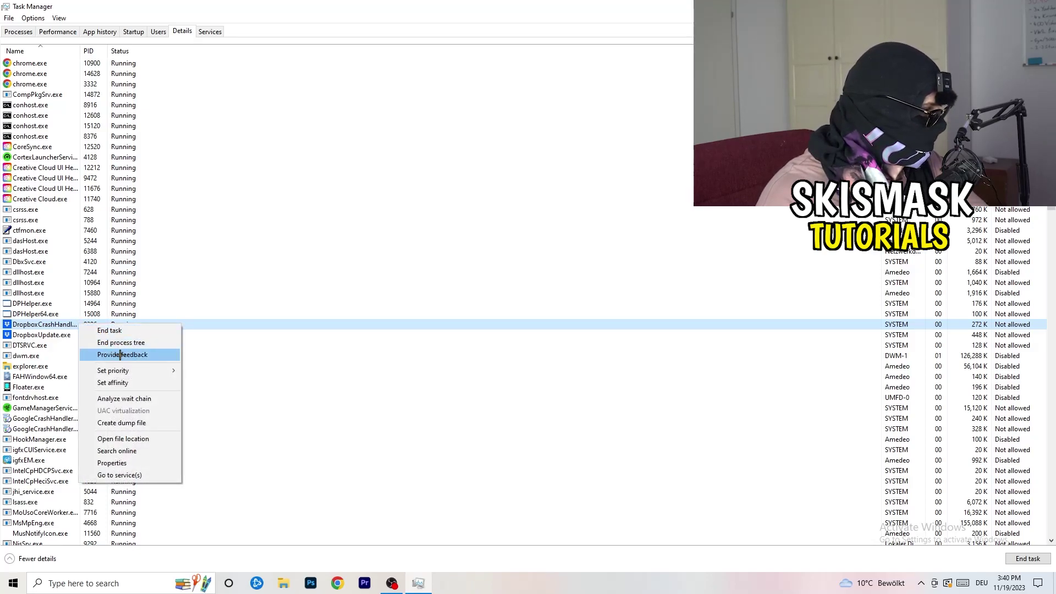
pyautogui.moveTo(118, 371)
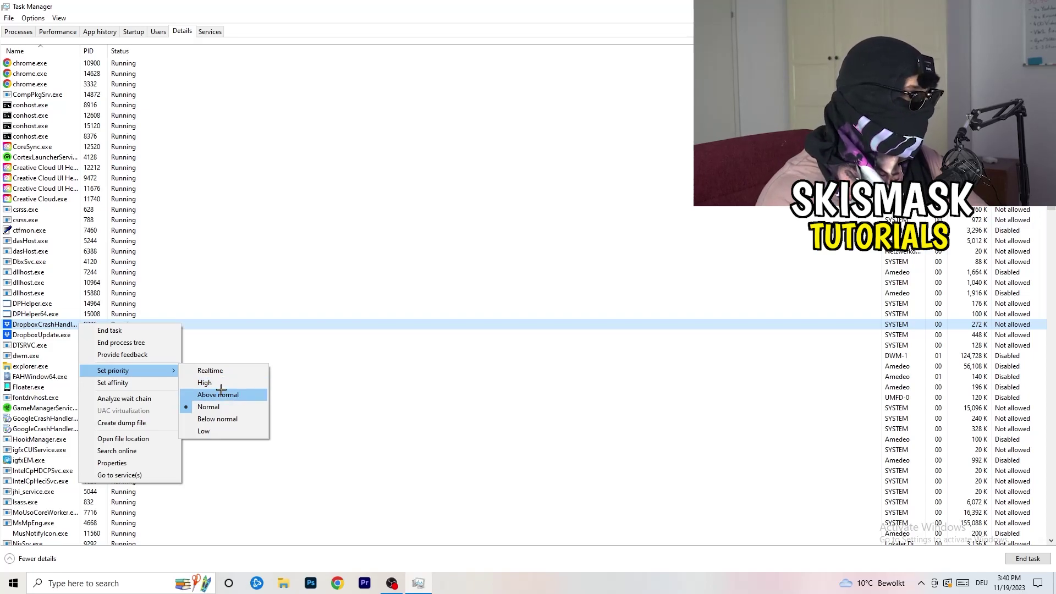
pyautogui.click(512, 15)
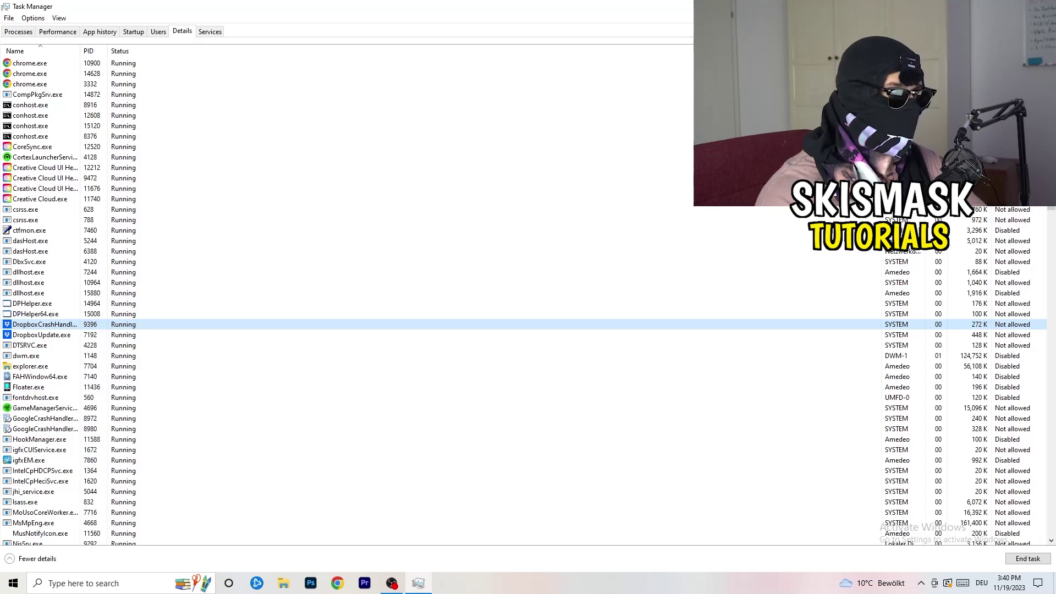
pyautogui.hotkey('alt', 'F4')
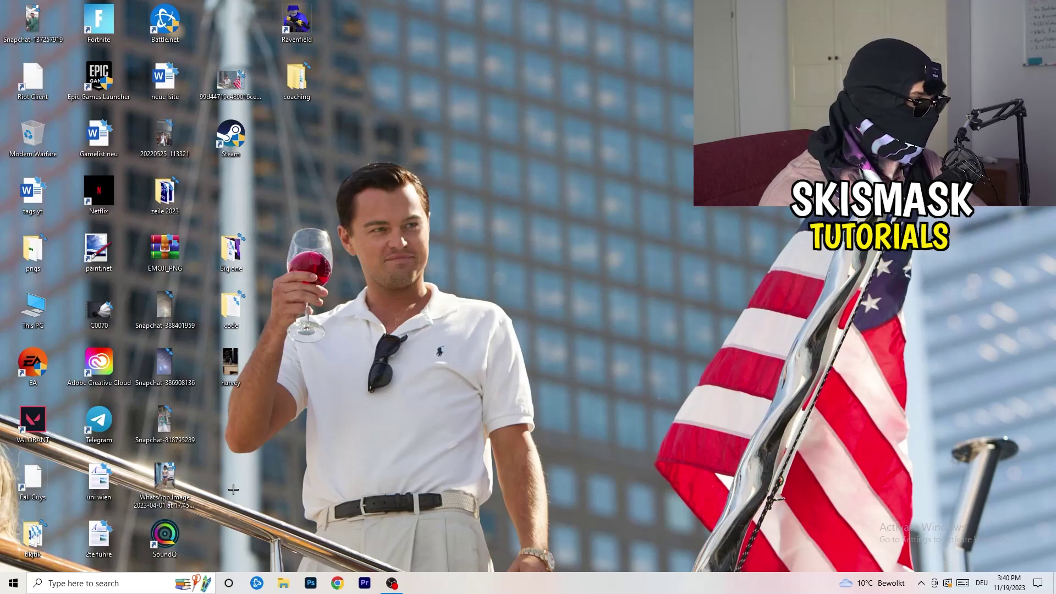
# Open the Windows Settings and go to the System display settings.
pyautogui.click(13, 583)
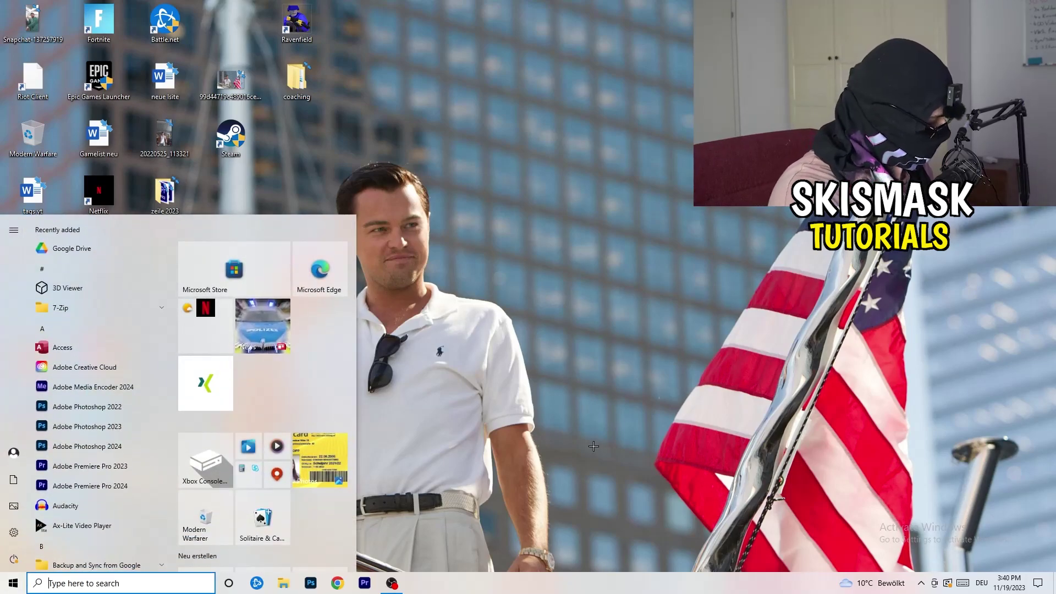
pyautogui.write('sett')
pyautogui.press('Return')
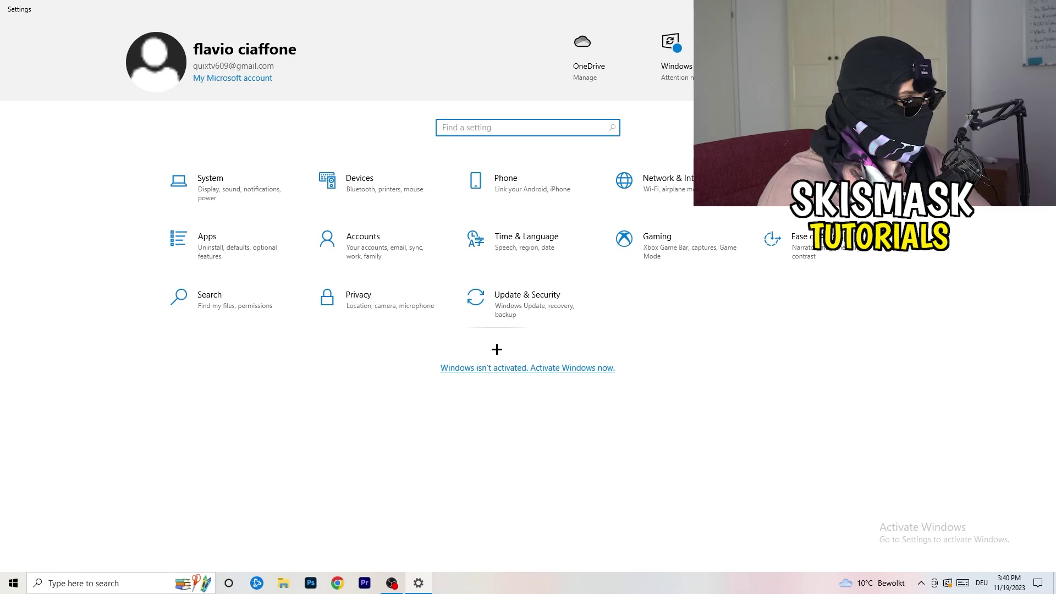
pyautogui.click(240, 196)
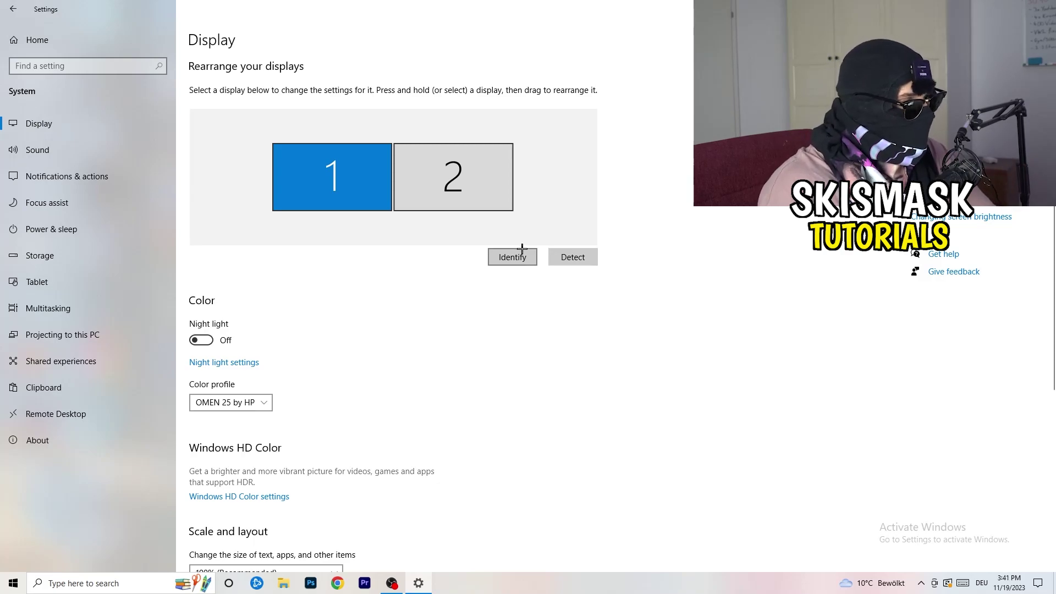
# Examine the available text and app scaling sizes and the display resolution choices without changing them.
pyautogui.scroll(-2, 372, 302)
pyautogui.scroll(2, 373, 301)
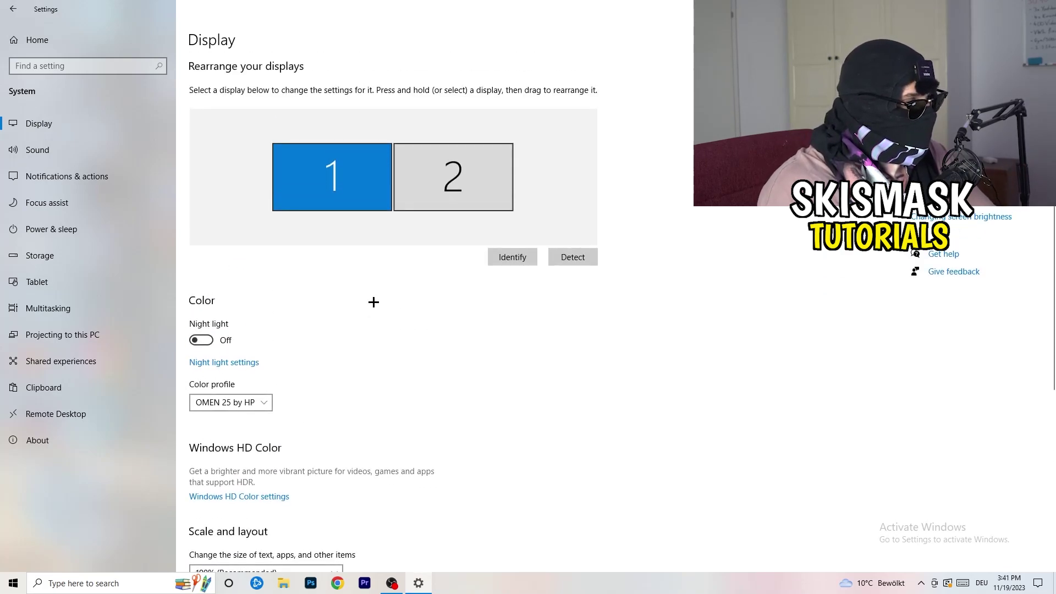
pyautogui.scroll(-6, 374, 302)
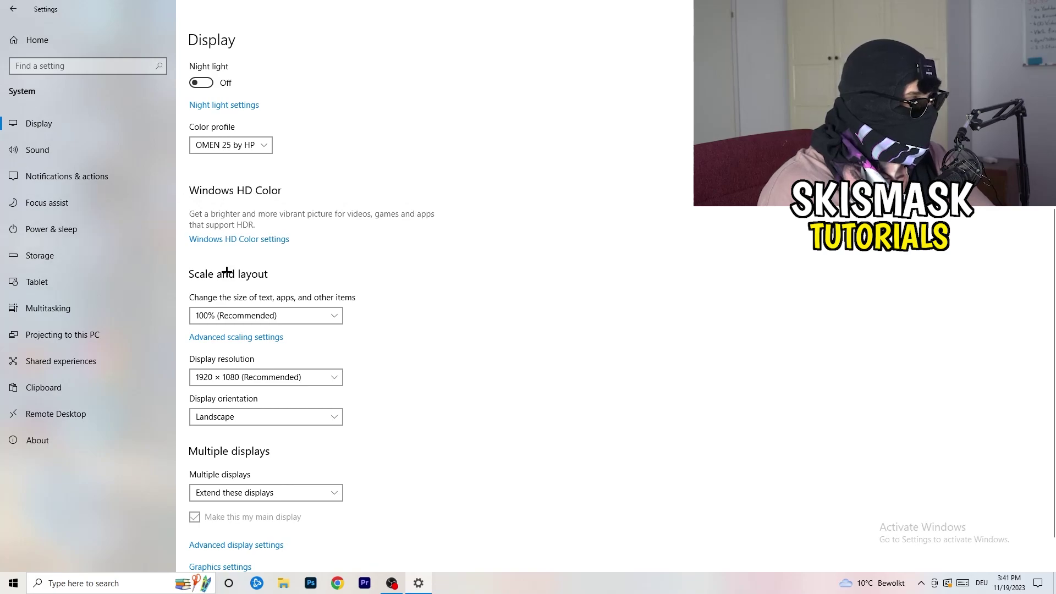
pyautogui.click(323, 314)
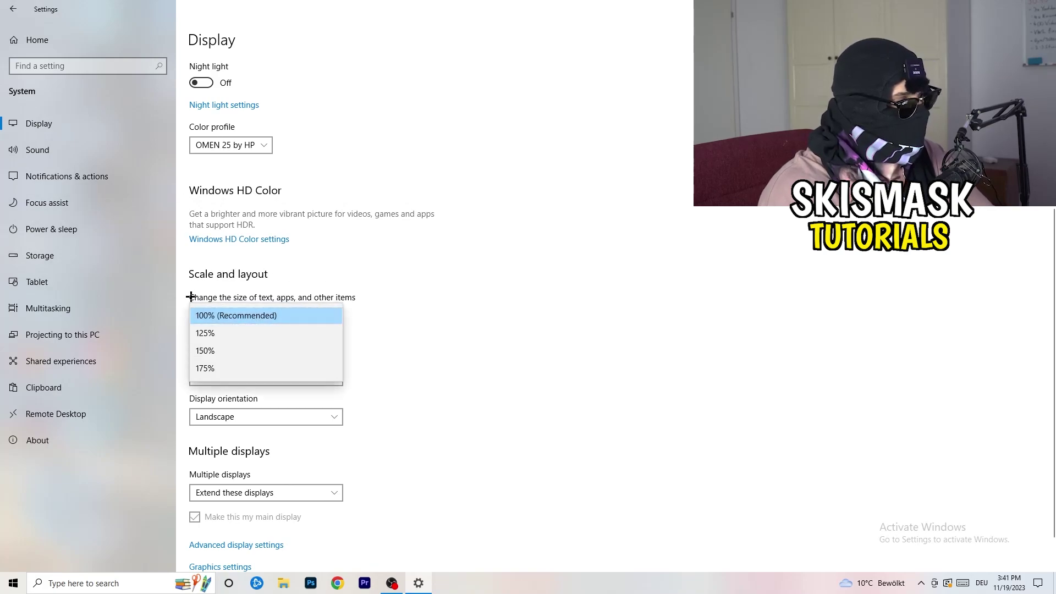
pyautogui.click(366, 296)
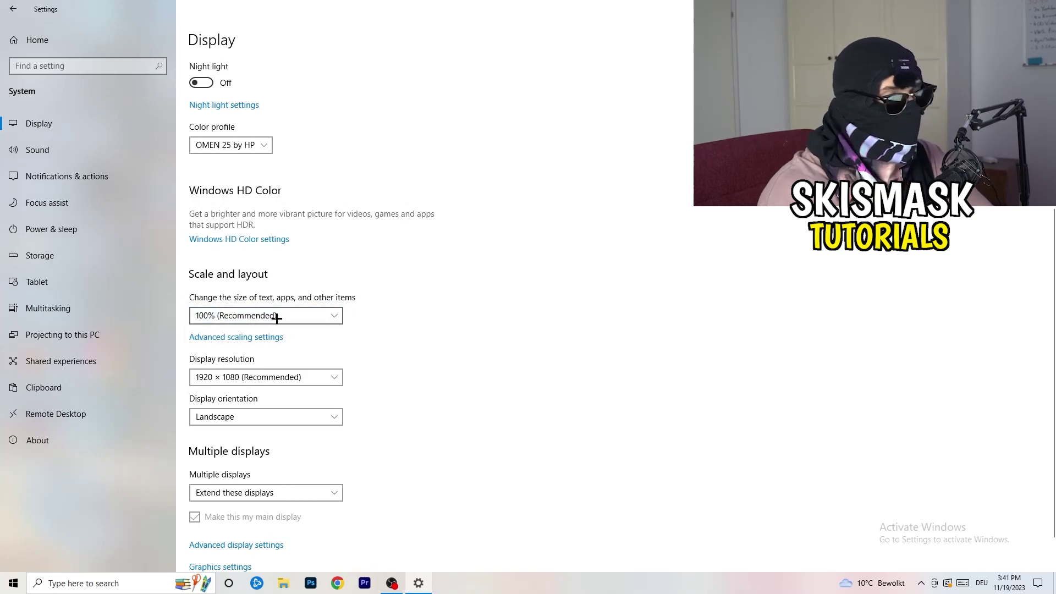
pyautogui.scroll(-1, 287, 322)
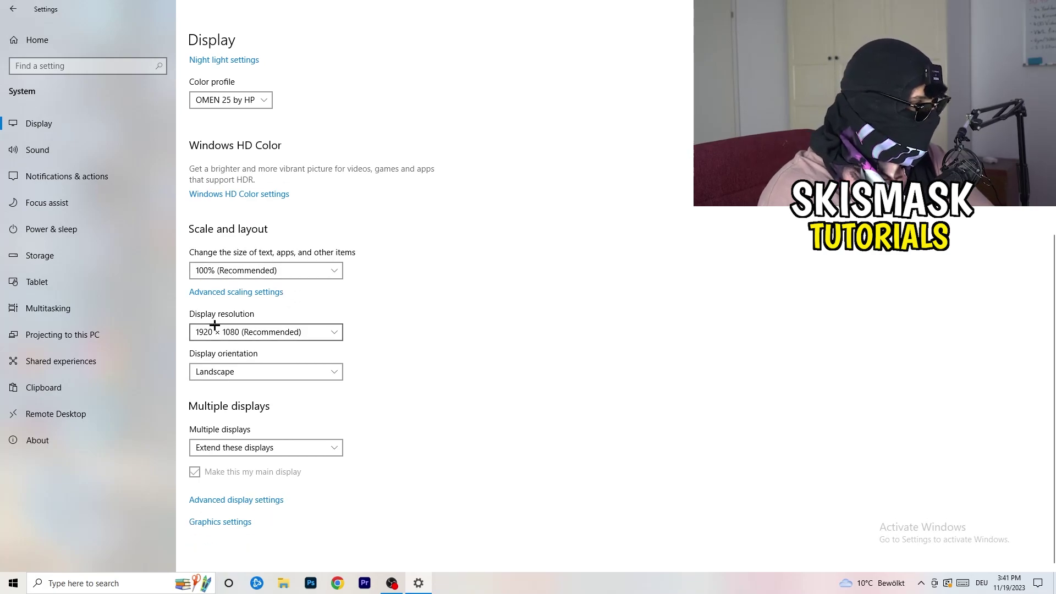
pyautogui.hotkey('alt', 'Down')
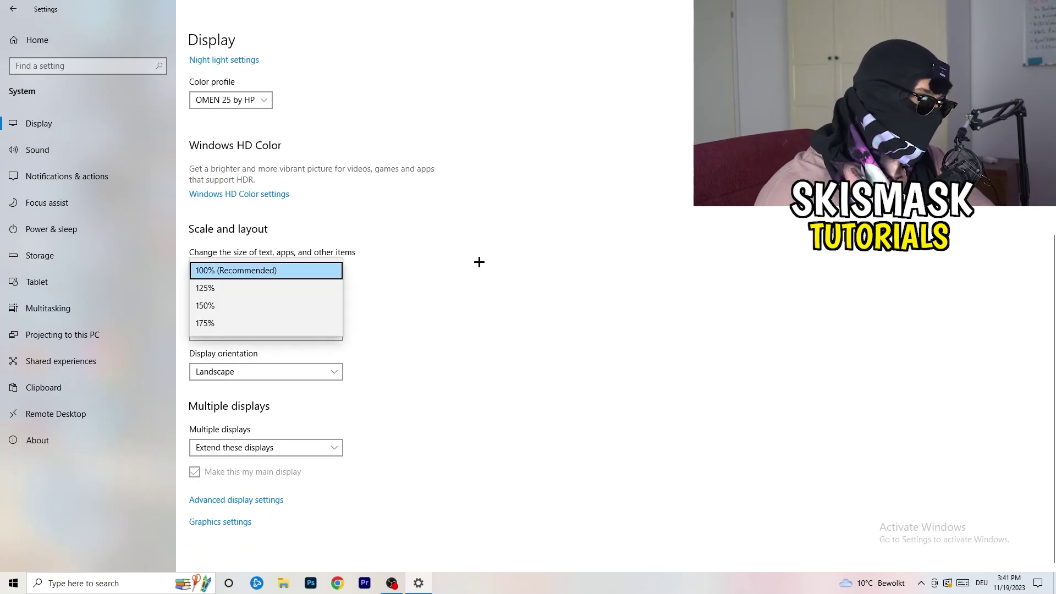
pyautogui.press('Escape')
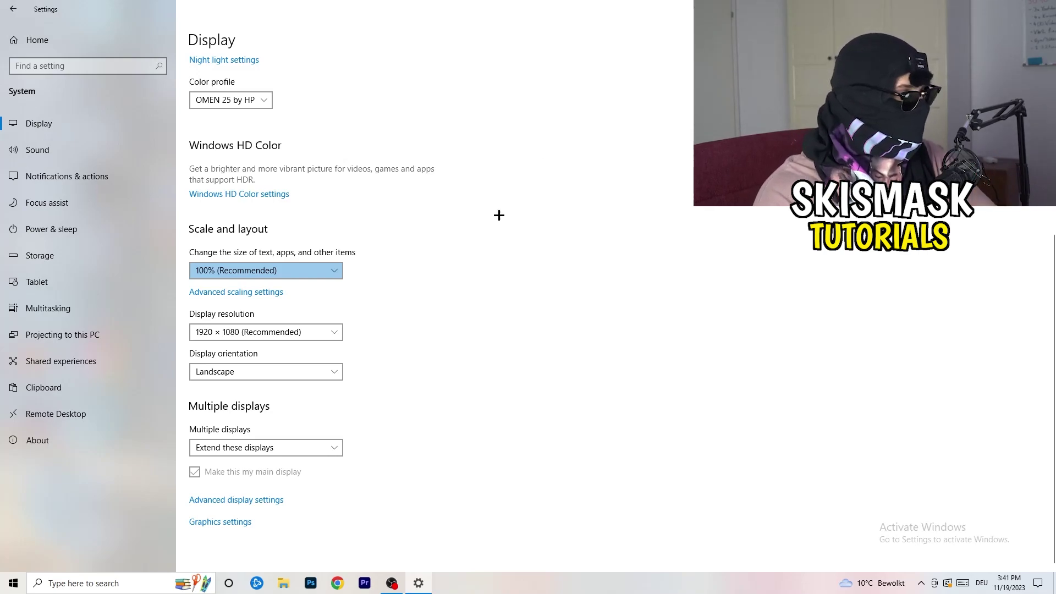
pyautogui.click(309, 332)
pyautogui.click(382, 313)
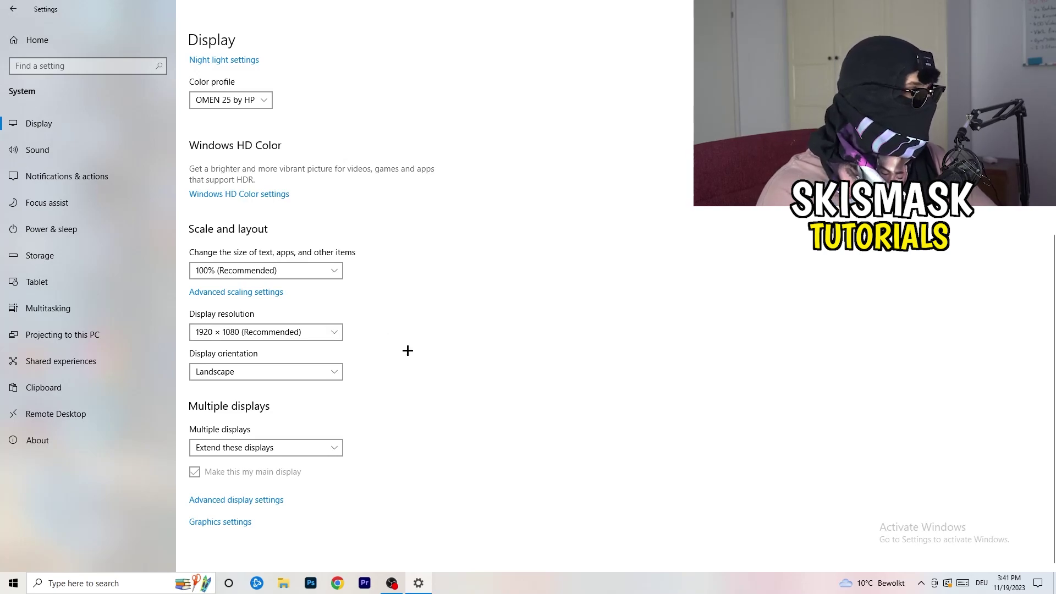
# Configure Storage Sense to stop deleting temporary files that apps aren't using, and return to the Storage overview.
pyautogui.click(77, 246)
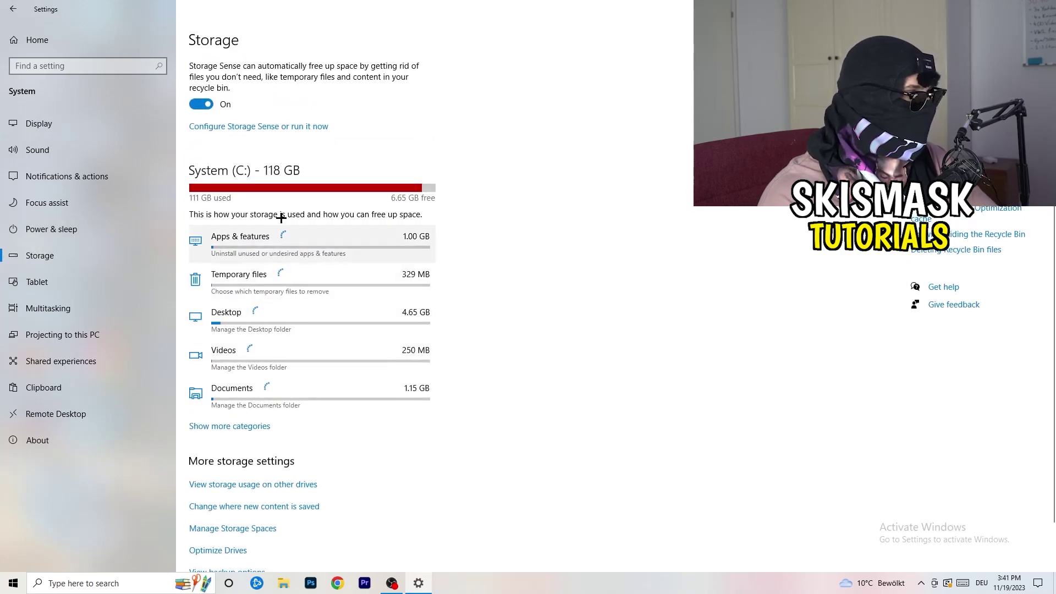
pyautogui.click(230, 128)
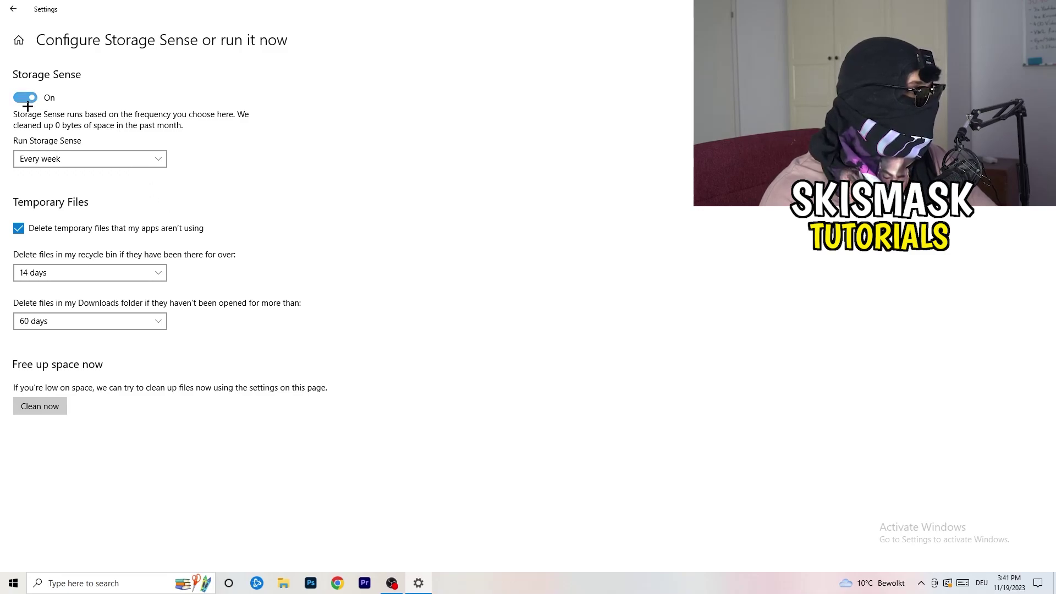
pyautogui.click(42, 156)
pyautogui.click(233, 139)
pyautogui.moveTo(72, 235); pyautogui.dragTo(174, 231)
pyautogui.click(65, 268)
pyautogui.click(313, 349)
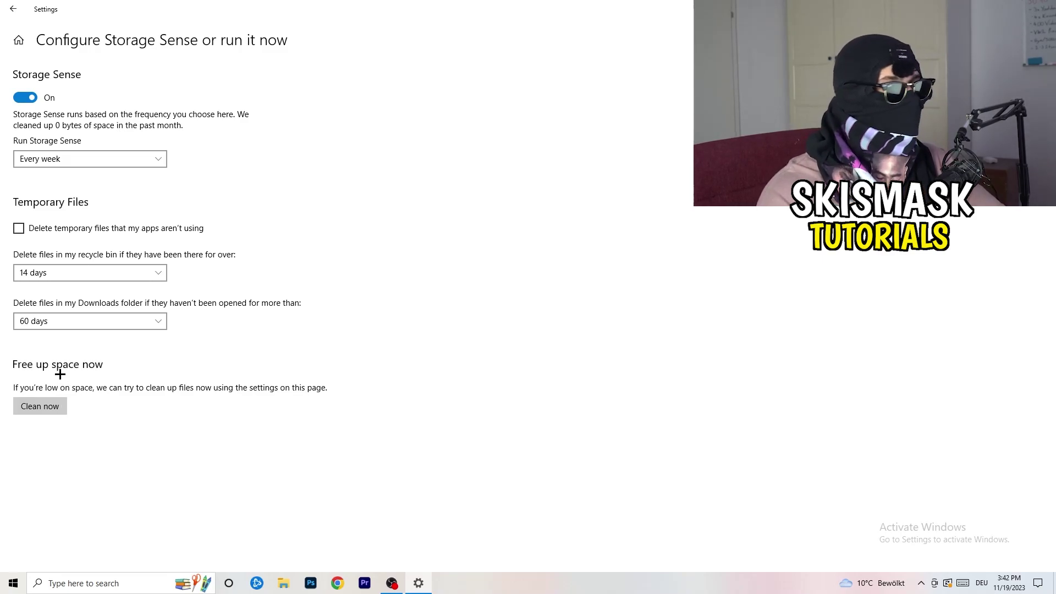
pyautogui.click(3, 14)
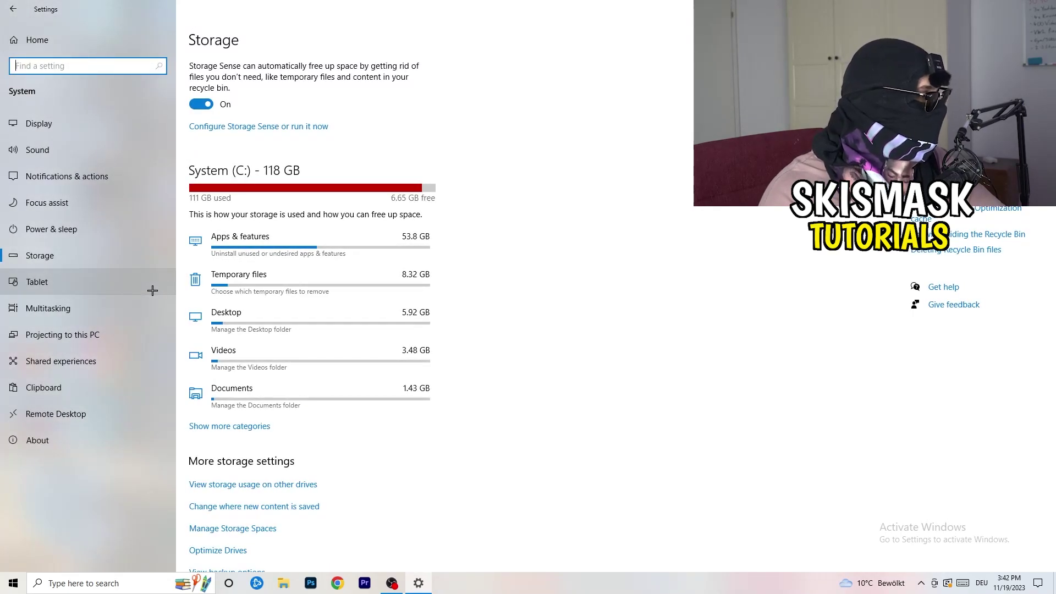
# View the preferred and additional power plans from the Power & sleep settings, and close Power Options.
pyautogui.click(122, 236)
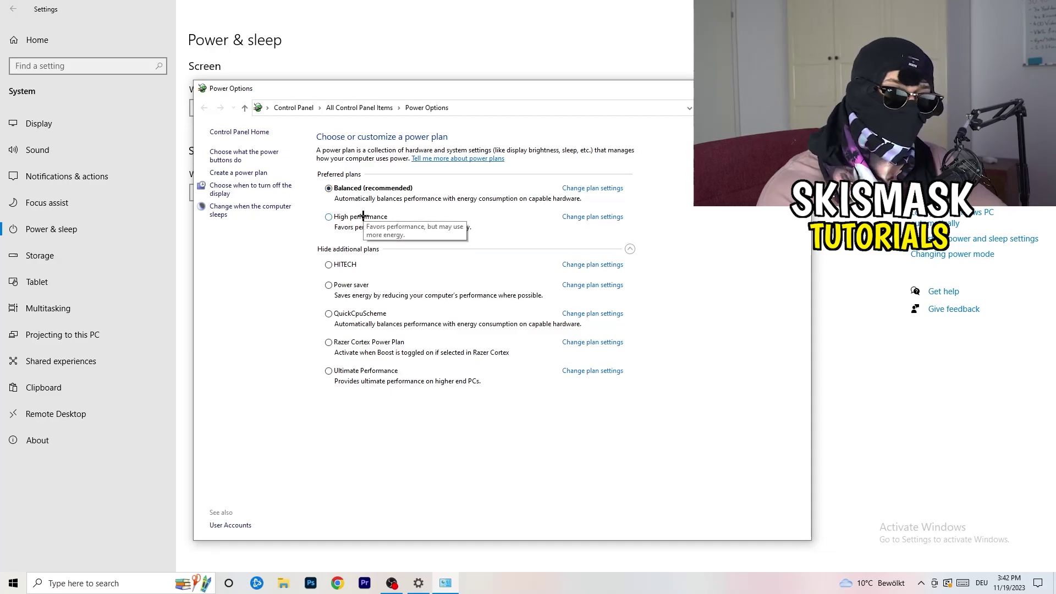
pyautogui.click(366, 252)
pyautogui.click(631, 250)
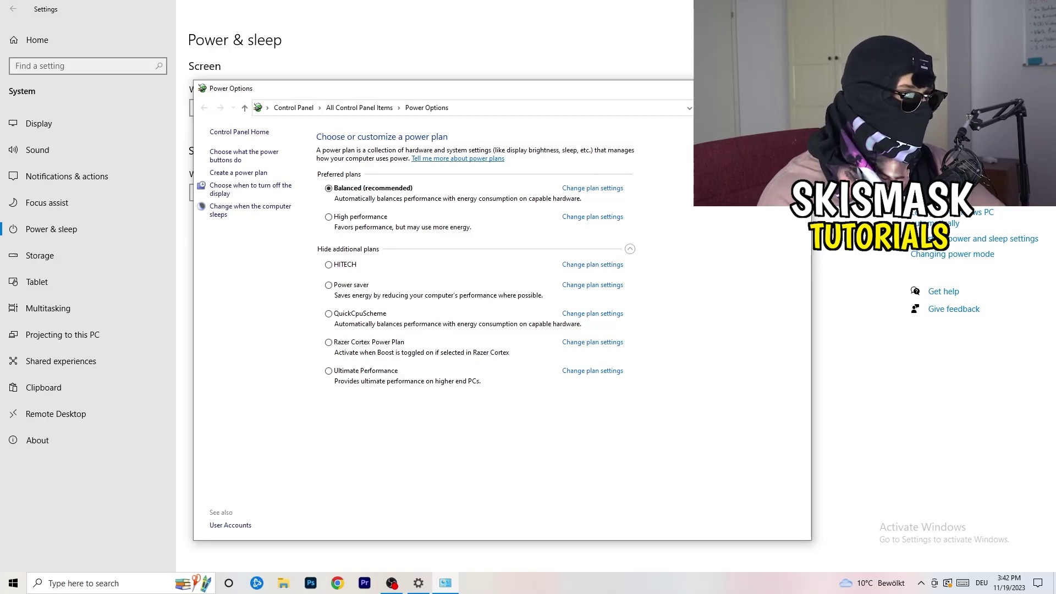
pyautogui.hotkey('alt', 'F4')
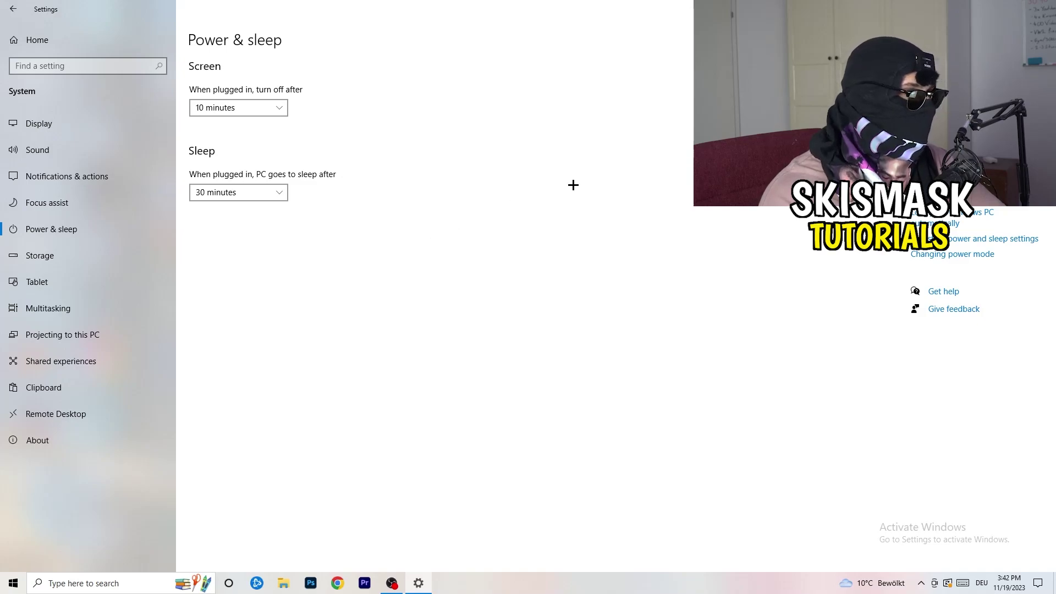
# Close Settings, move the Steam shortcut to an empty area of the desktop, and open its compatibility properties.
pyautogui.hotkey('alt', 'F4')
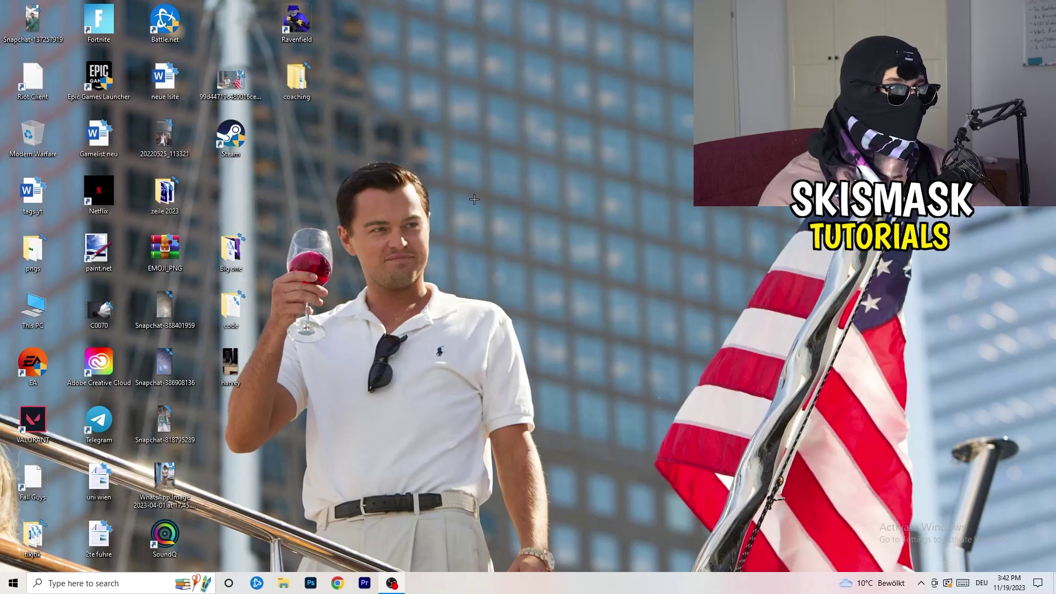
pyautogui.moveTo(231, 136); pyautogui.dragTo(561, 191)
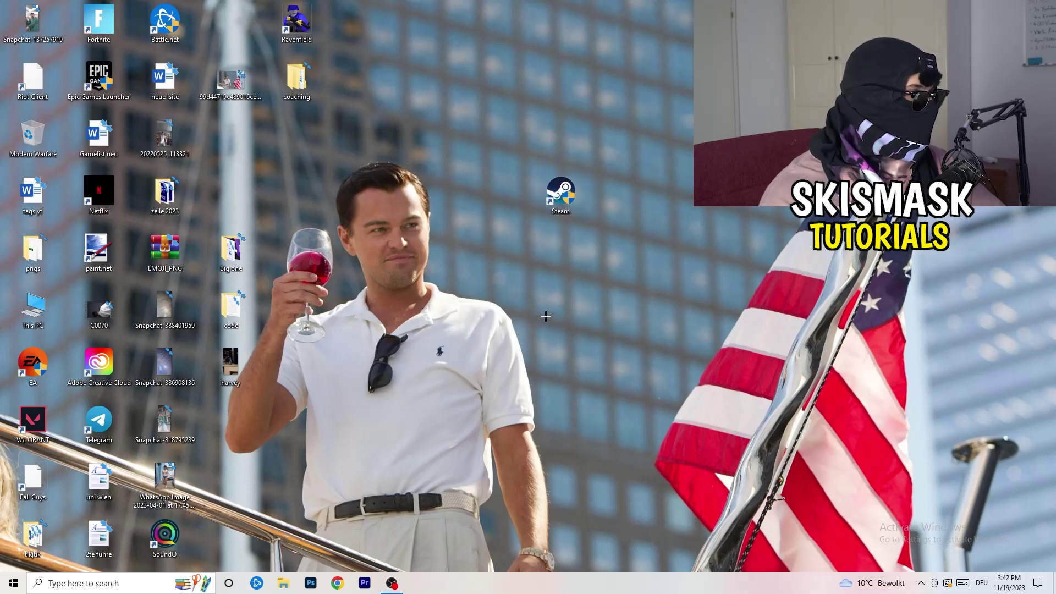
pyautogui.rightClick(552, 197)
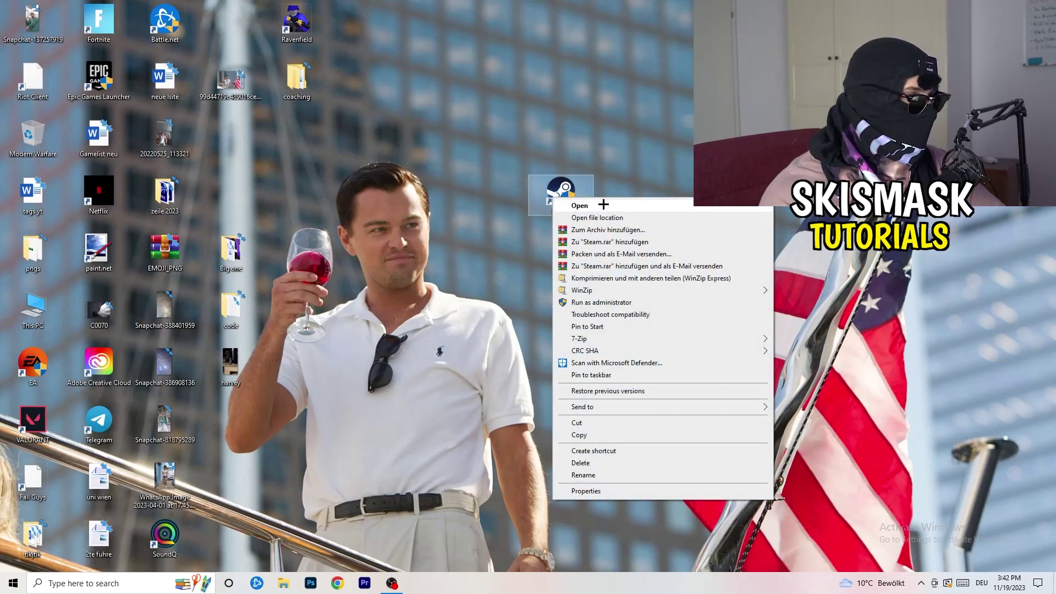
pyautogui.click(603, 491)
pyautogui.moveTo(617, 199); pyautogui.dragTo(510, 155)
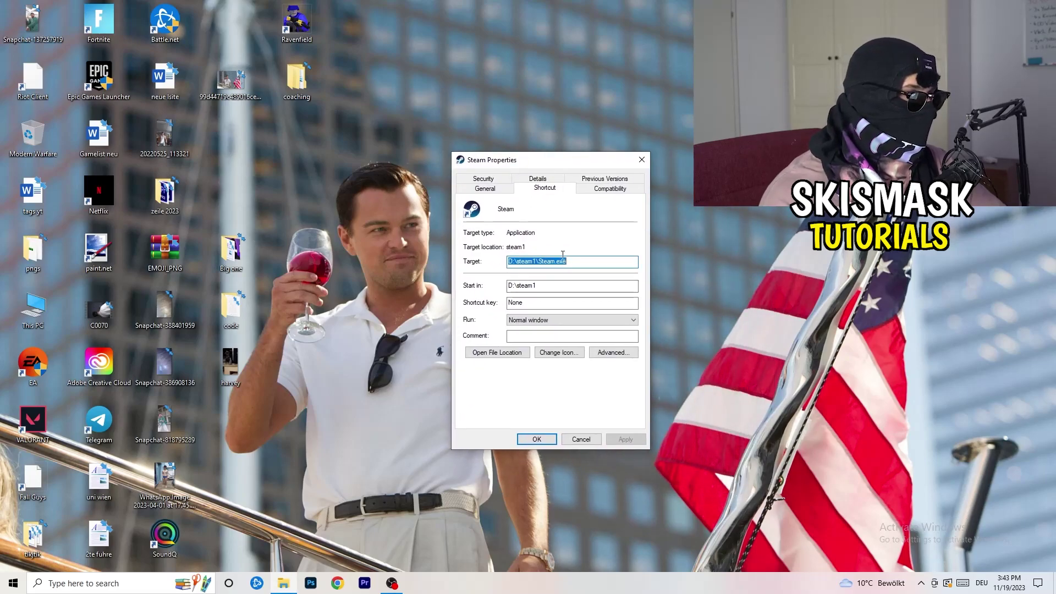
pyautogui.click(622, 191)
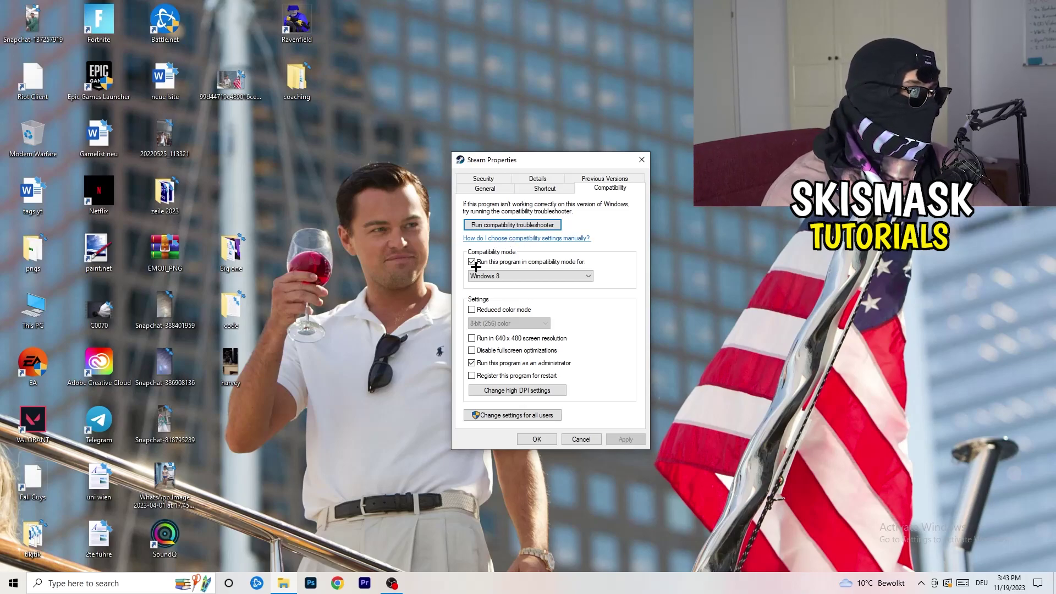
# Set the Steam shortcut to run in compatibility mode for Windows 8, apply the setting and close its properties.
pyautogui.click(560, 262)
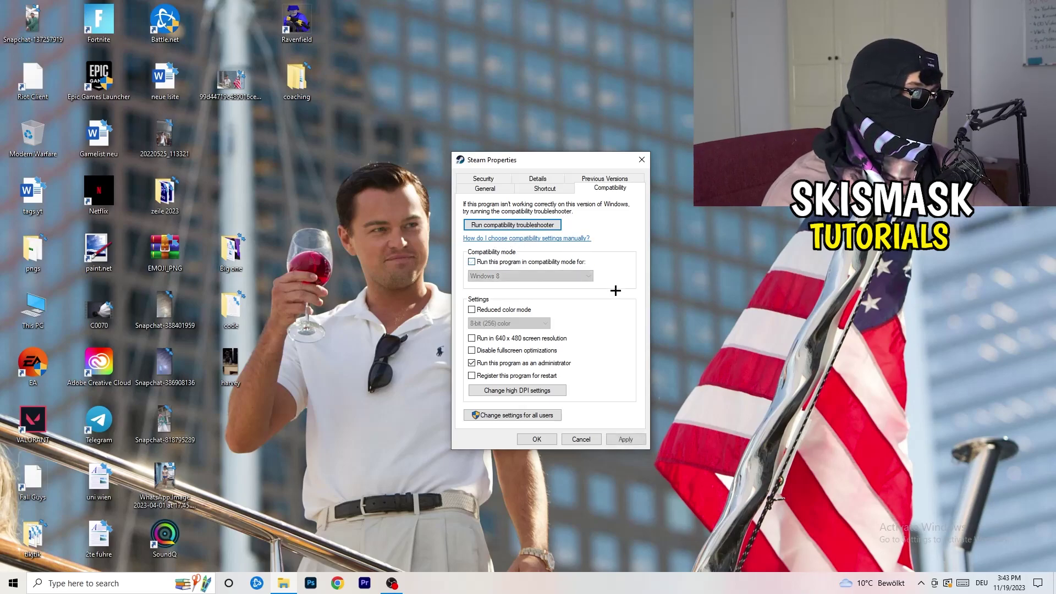
pyautogui.click(471, 262)
pyautogui.click(514, 275)
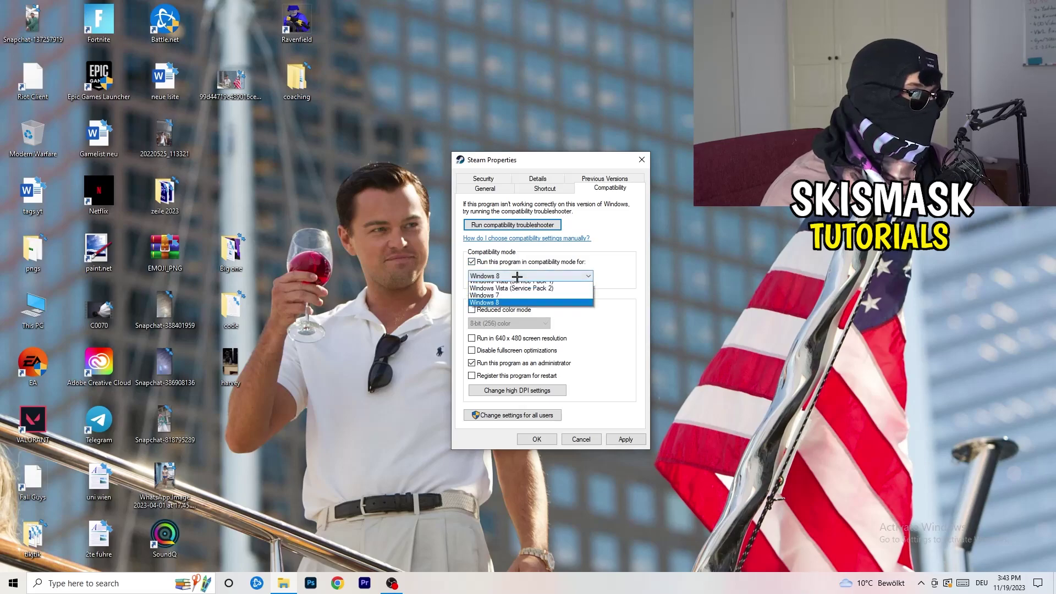
pyautogui.click(624, 291)
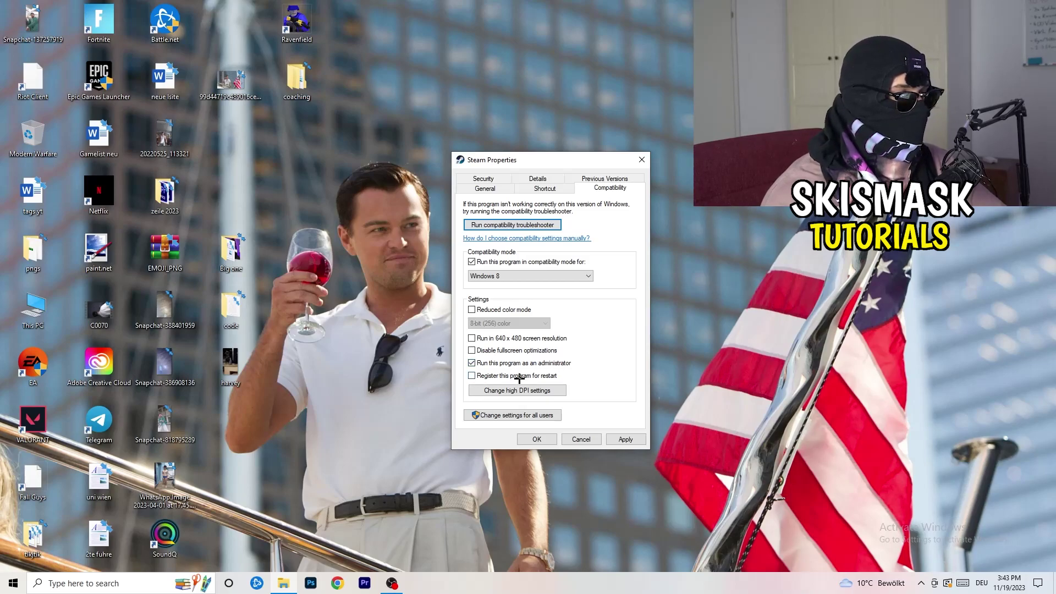
pyautogui.click(618, 438)
pyautogui.click(537, 438)
# Return the Steam shortcut to its slot in the fourth column of desktop icons.
pyautogui.moveTo(553, 188); pyautogui.dragTo(643, 206)
pyautogui.moveTo(552, 151); pyautogui.dragTo(653, 197)
pyautogui.click(640, 337)
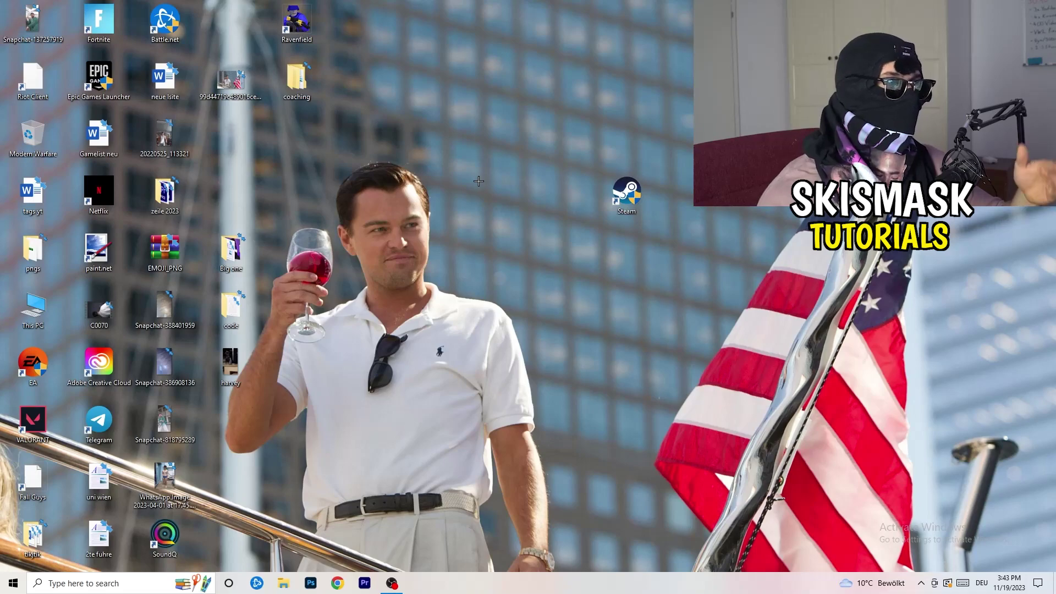
pyautogui.rightClick(626, 192)
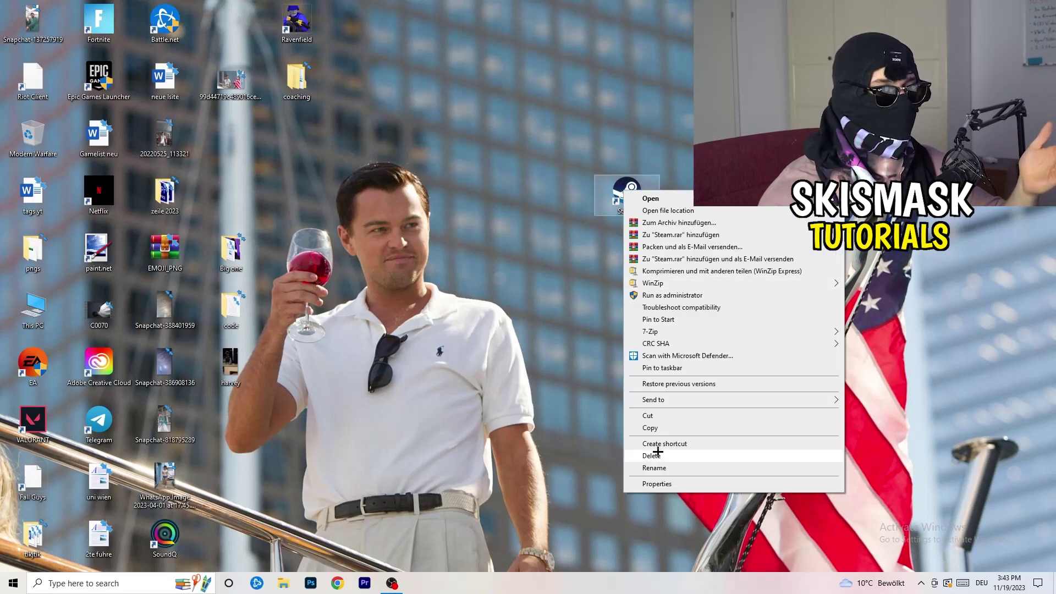
pyautogui.click(503, 239)
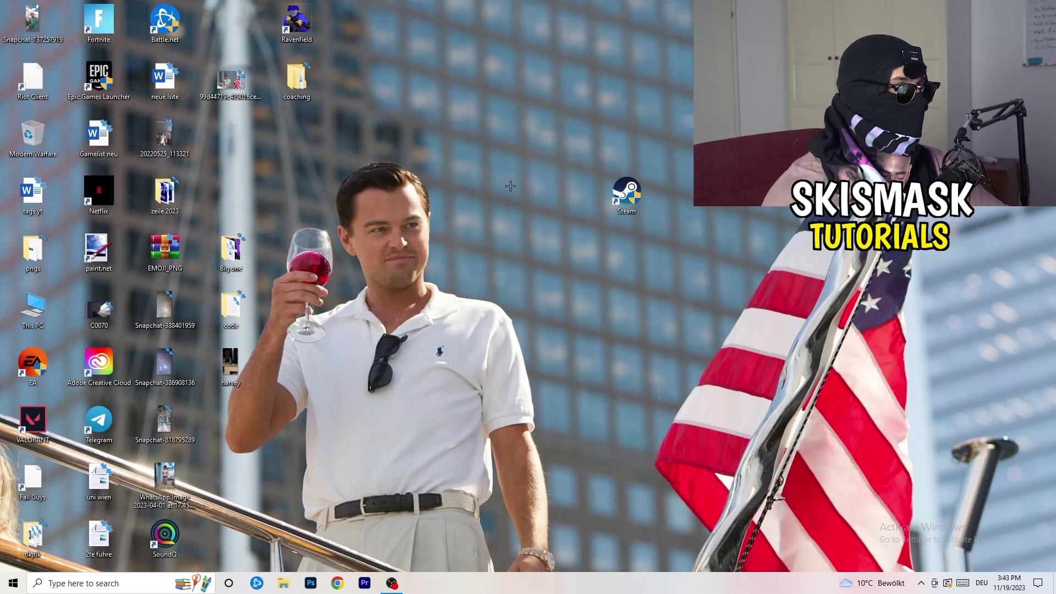
pyautogui.moveTo(626, 193); pyautogui.dragTo(234, 137)
pyautogui.click(432, 127)
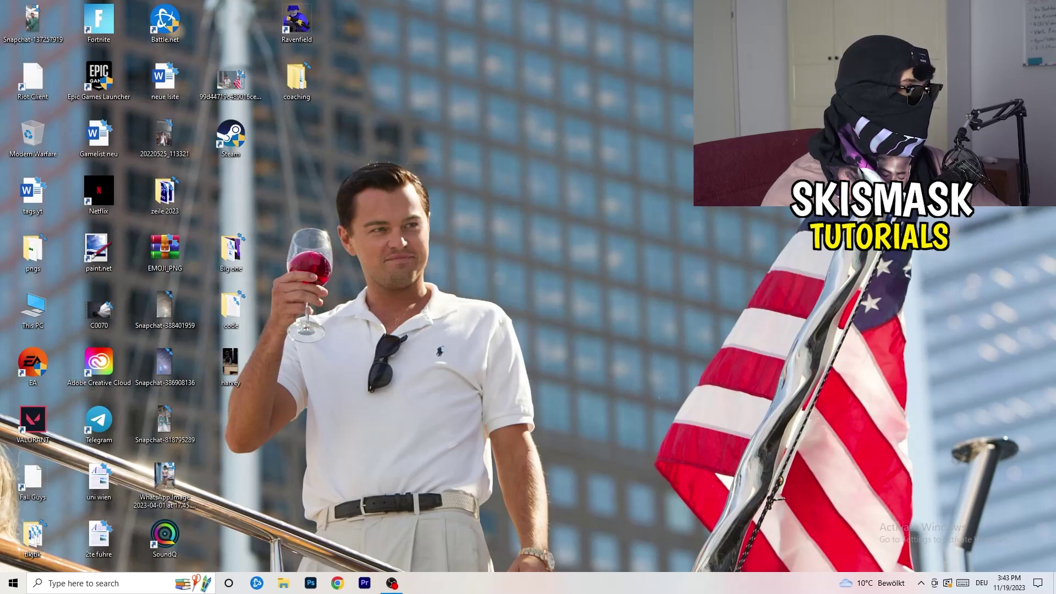
# Open Windows Settings and view the Xbox Game Bar options in the Gaming category.
pyautogui.click(14, 583)
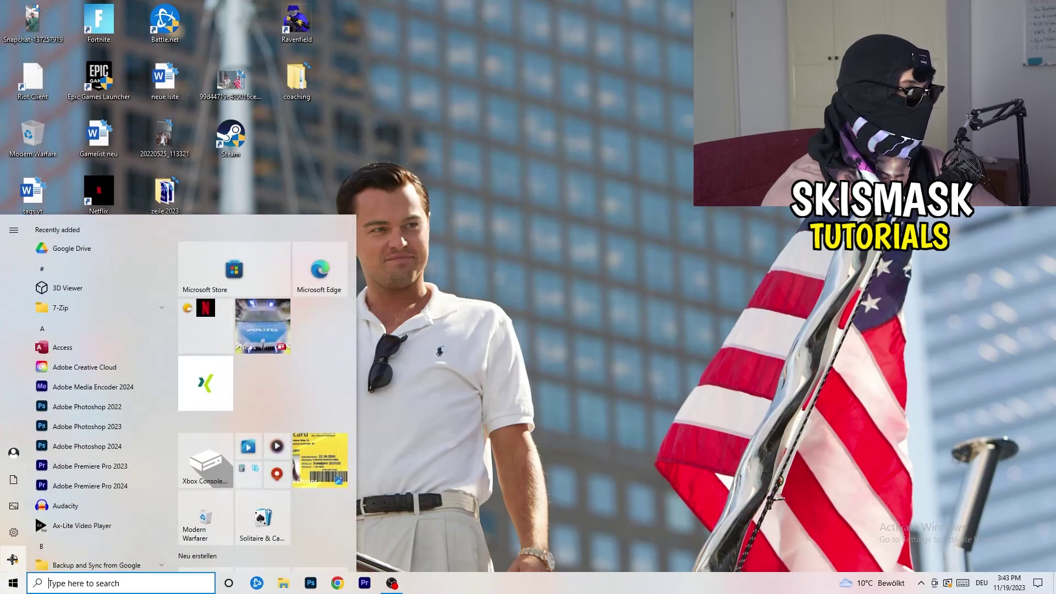
pyautogui.click(15, 536)
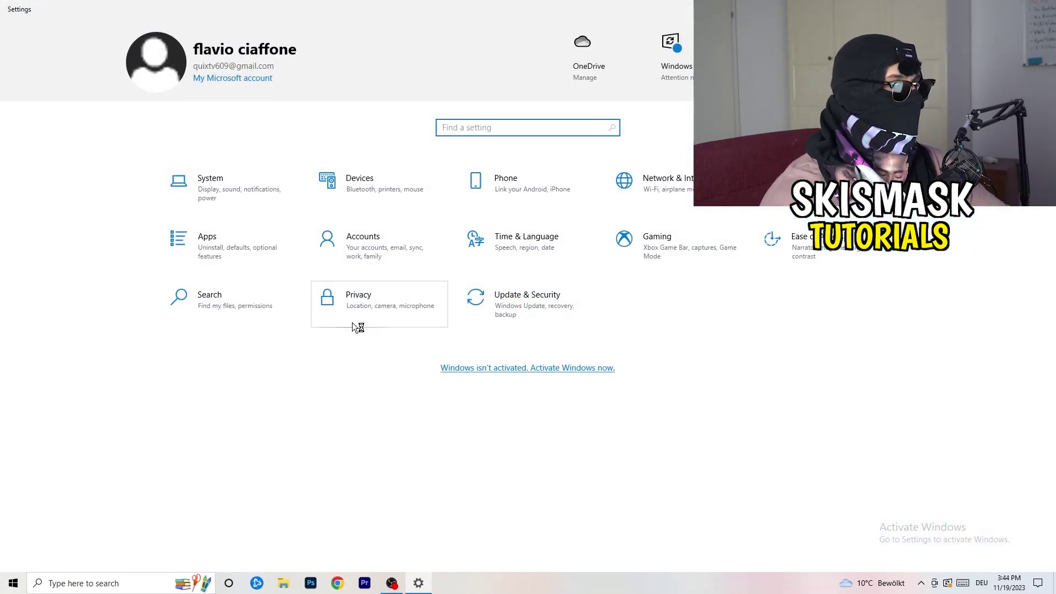
pyautogui.click(646, 239)
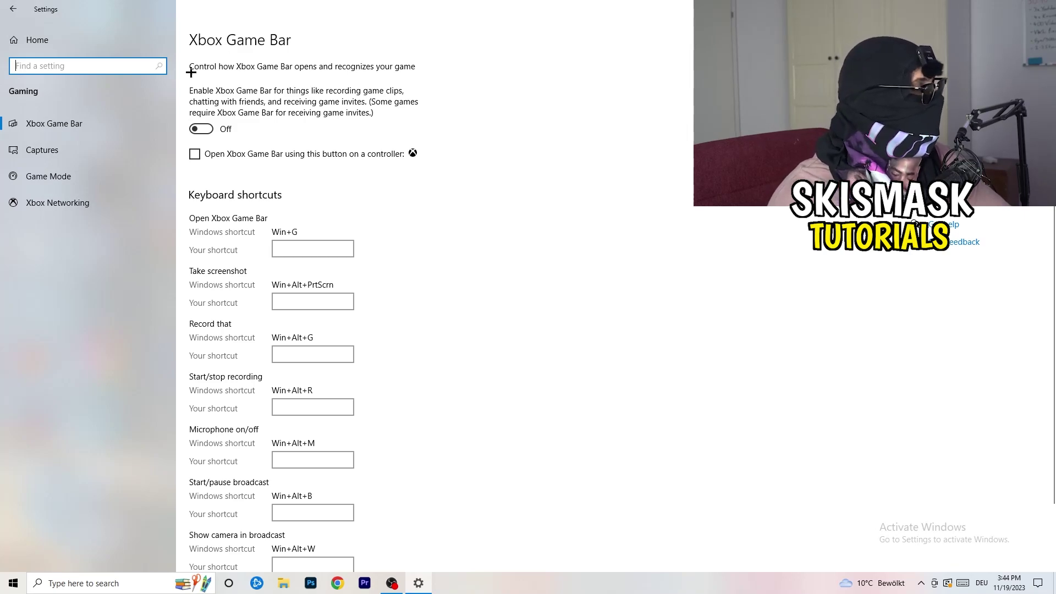
# Examine the background recording, audio and video options under Captures and the Game Mode setting, and close Settings.
pyautogui.click(101, 157)
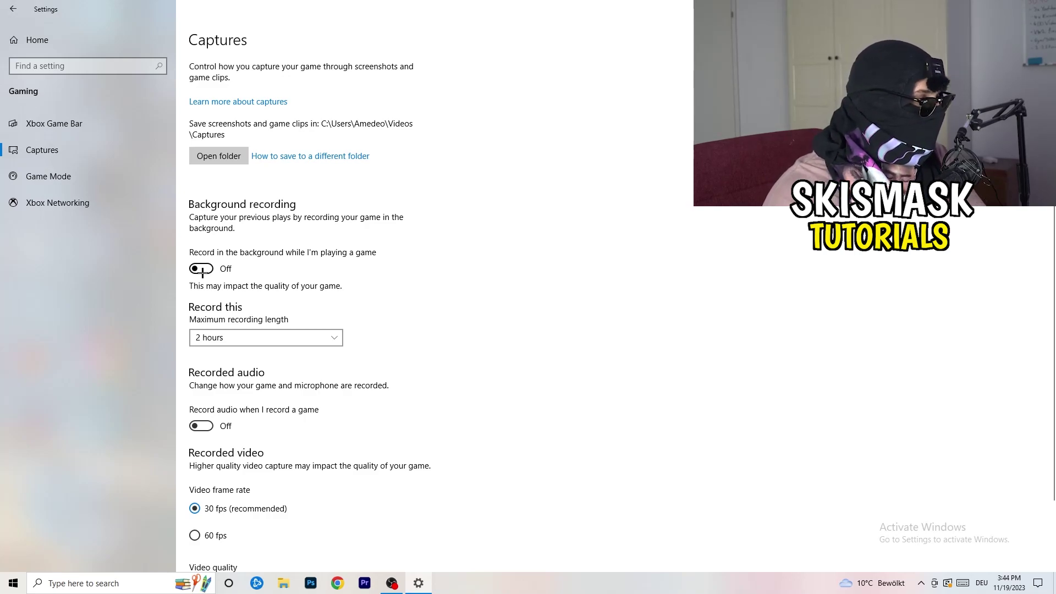
pyautogui.scroll(-3, 348, 370)
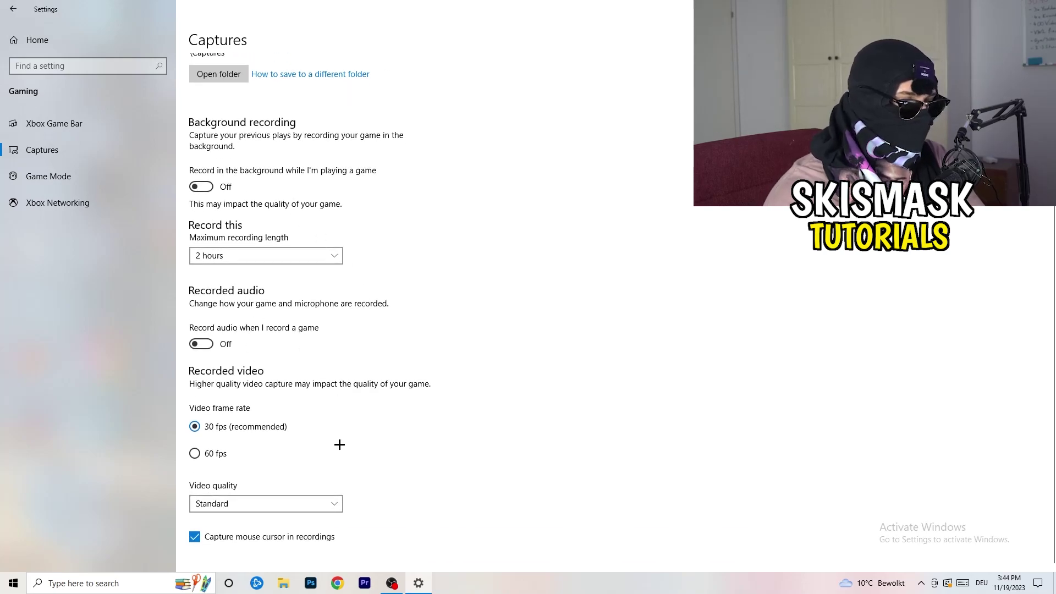
pyautogui.scroll(3, 339, 445)
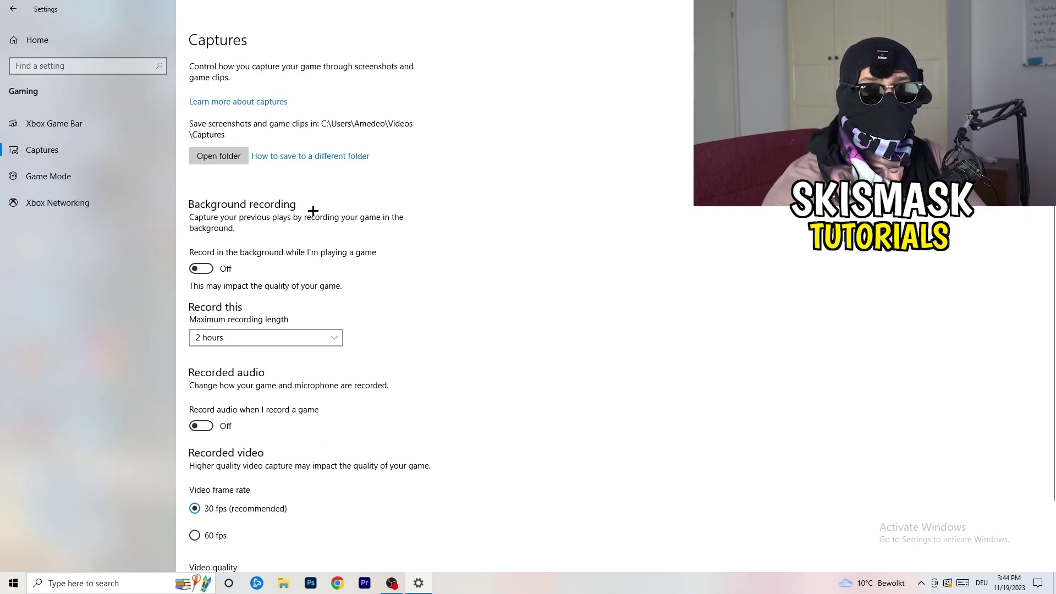
pyautogui.click(99, 176)
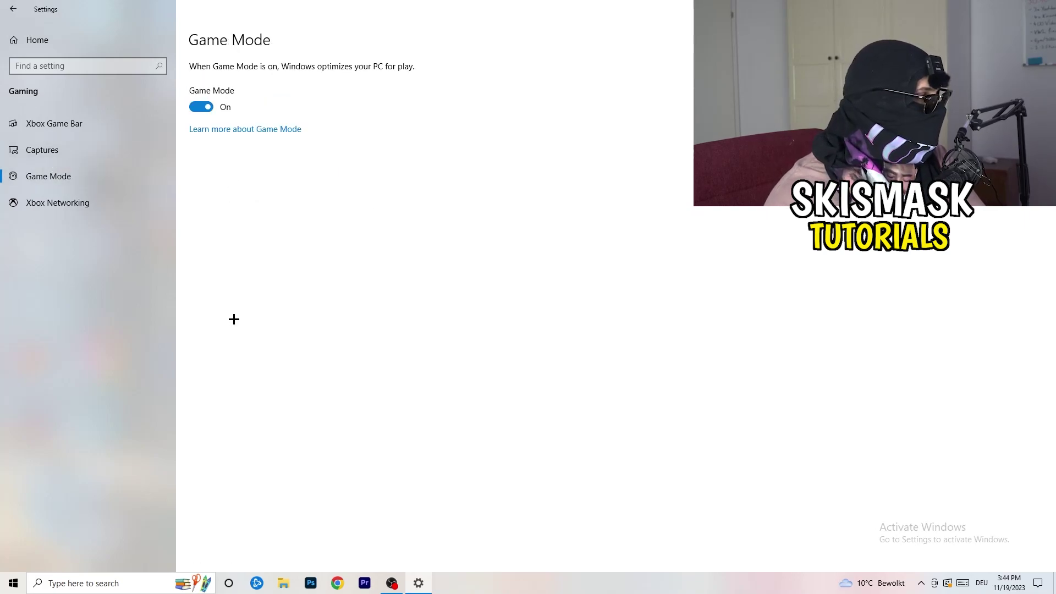
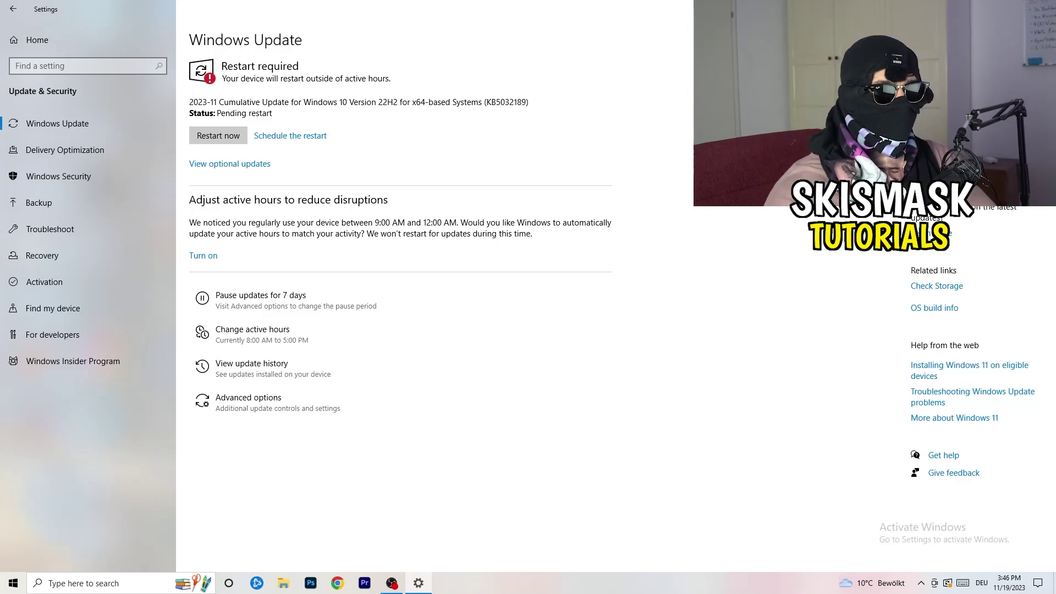
pyautogui.hotkey('alt', 'F4')
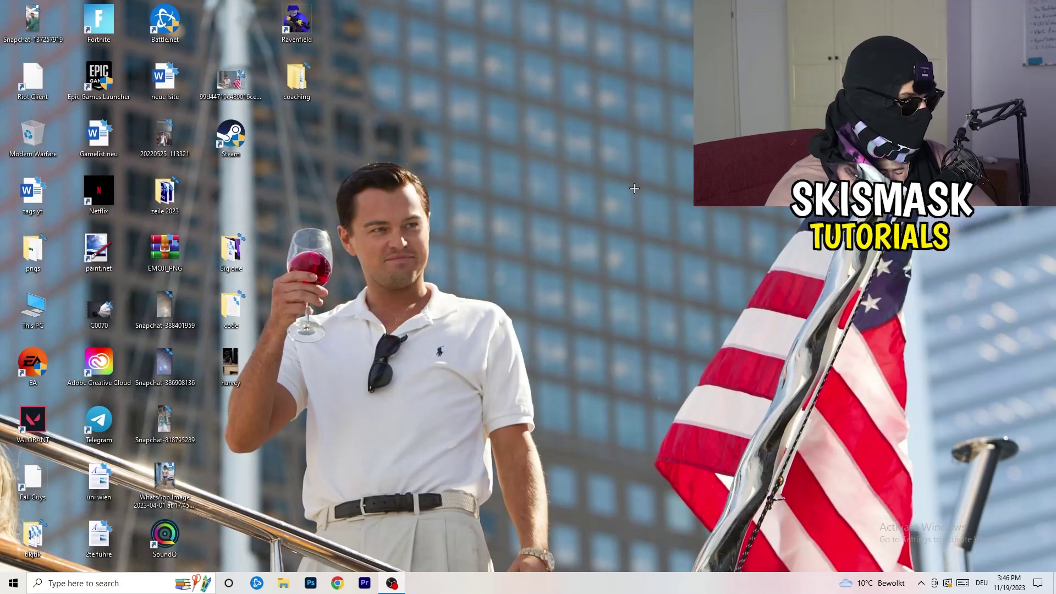